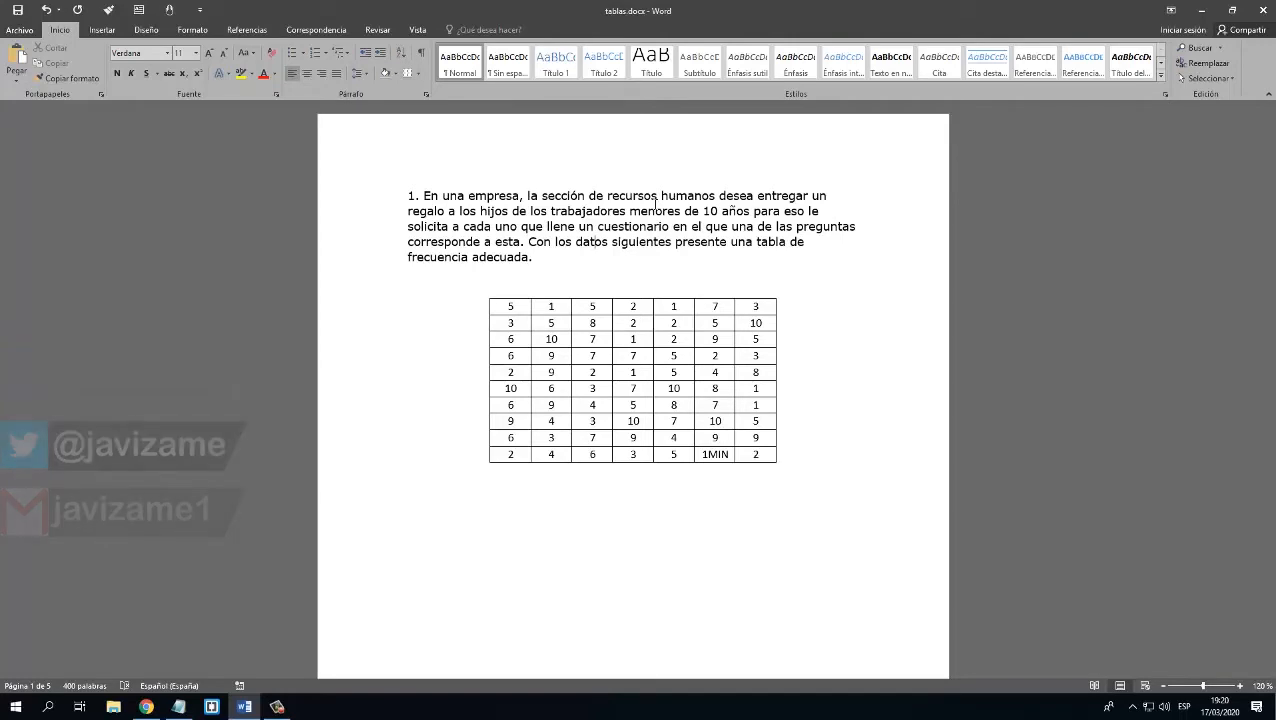
Step: Add page numbers at the foot of every page in the Número sin formato 3 style and leave footer editing
{"action": "scroll", "coordinate": [585, 280], "scroll_direction": "down", "scroll_amount": 8}
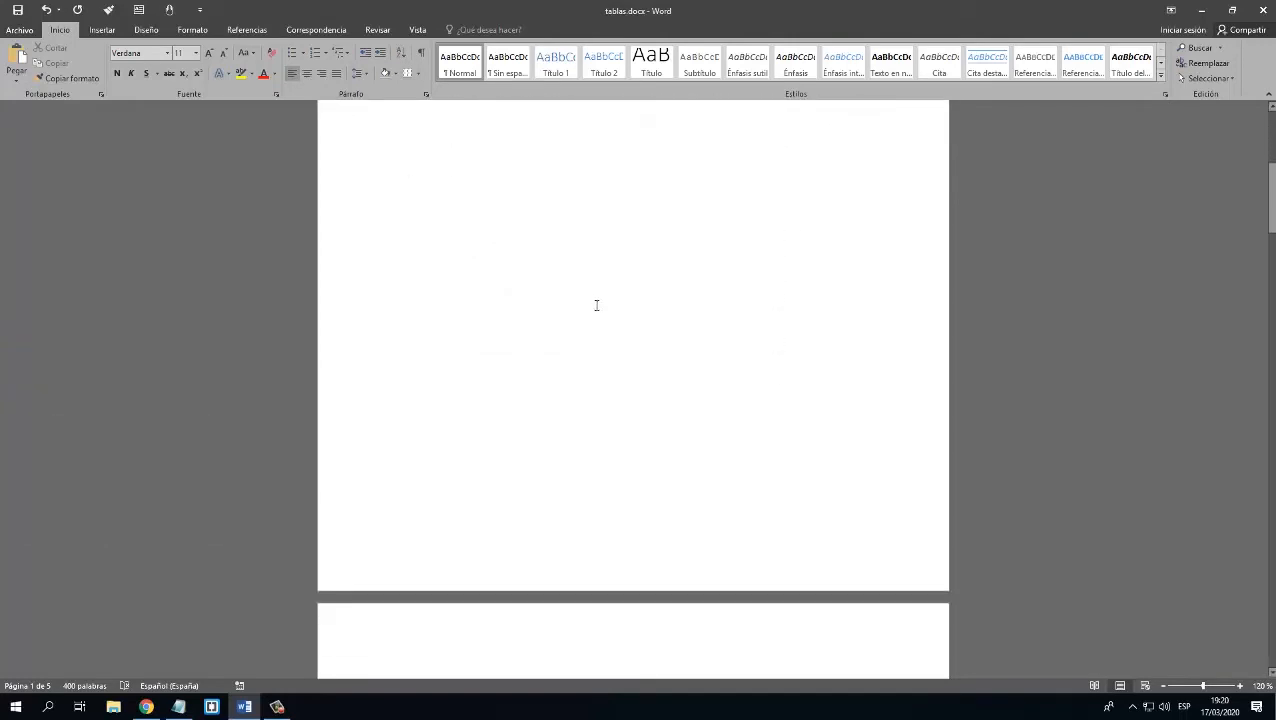
{"action": "scroll", "coordinate": [600, 320], "scroll_direction": "down", "scroll_amount": 15}
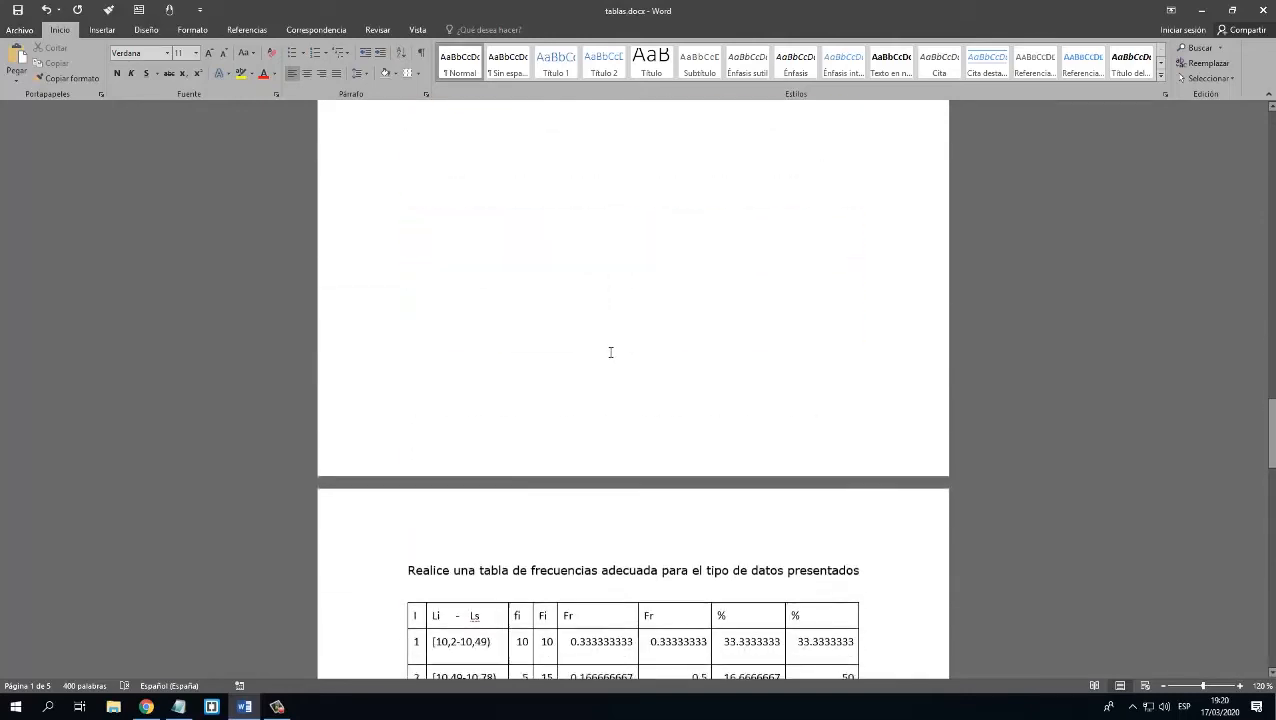
{"action": "scroll", "coordinate": [612, 355], "scroll_direction": "down", "scroll_amount": 15}
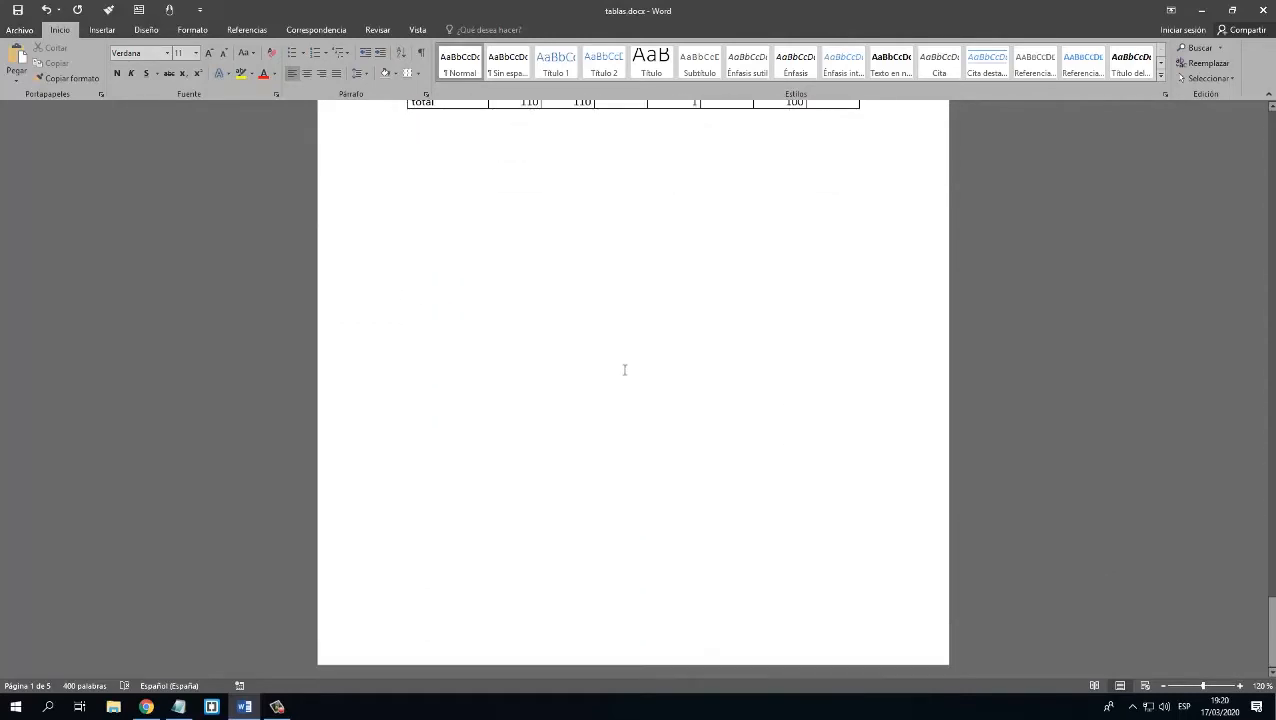
{"action": "scroll", "coordinate": [624, 370], "scroll_direction": "up", "scroll_amount": 15}
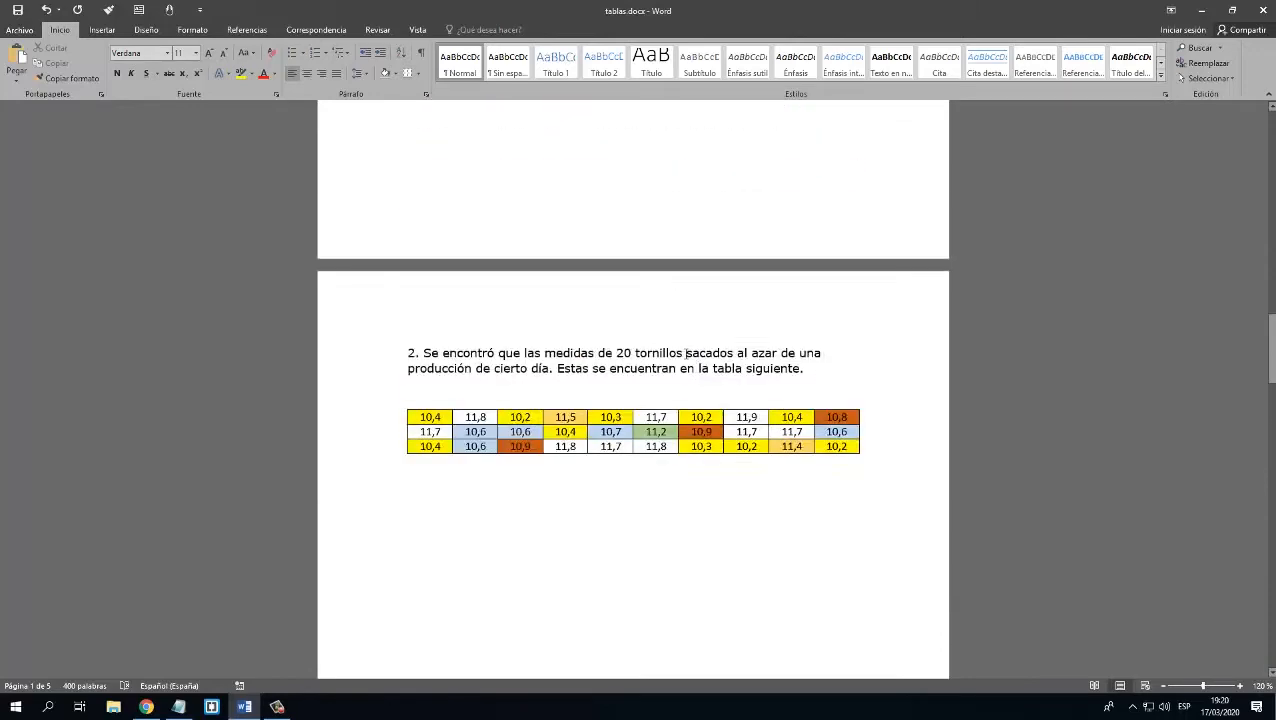
{"action": "scroll", "coordinate": [686, 353], "scroll_direction": "up", "scroll_amount": 15}
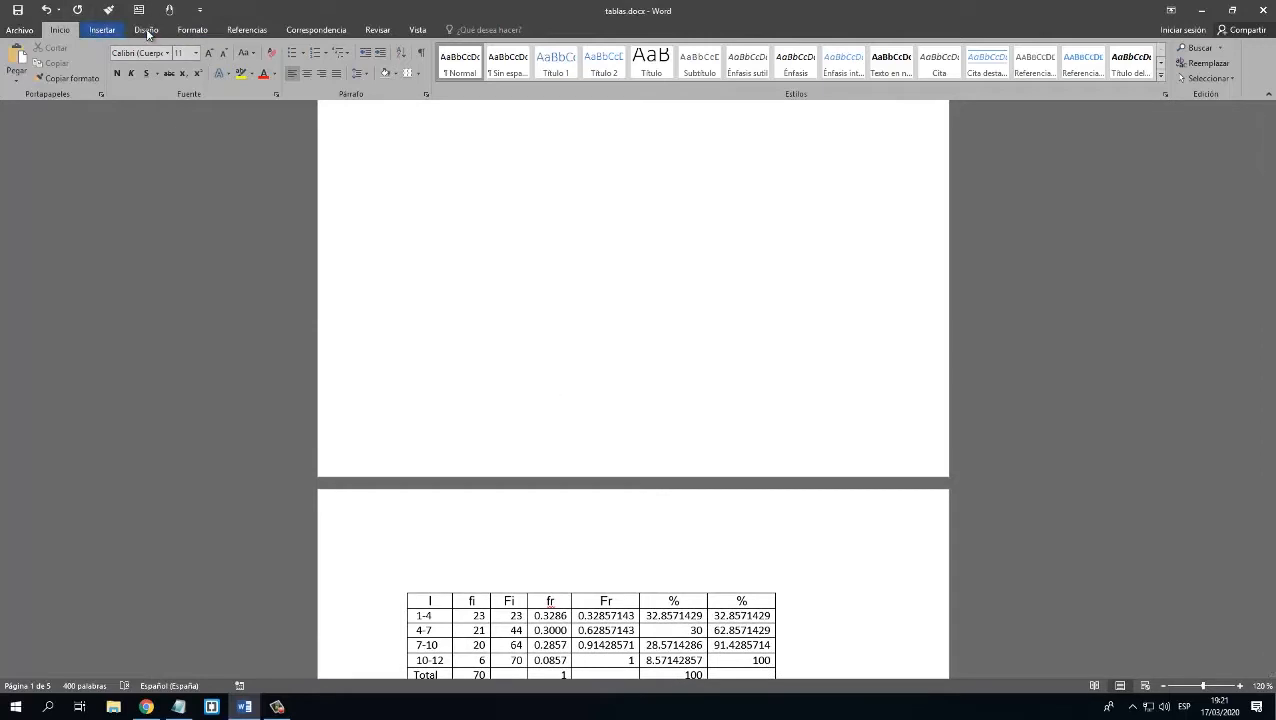
{"action": "left_click", "coordinate": [102, 30]}
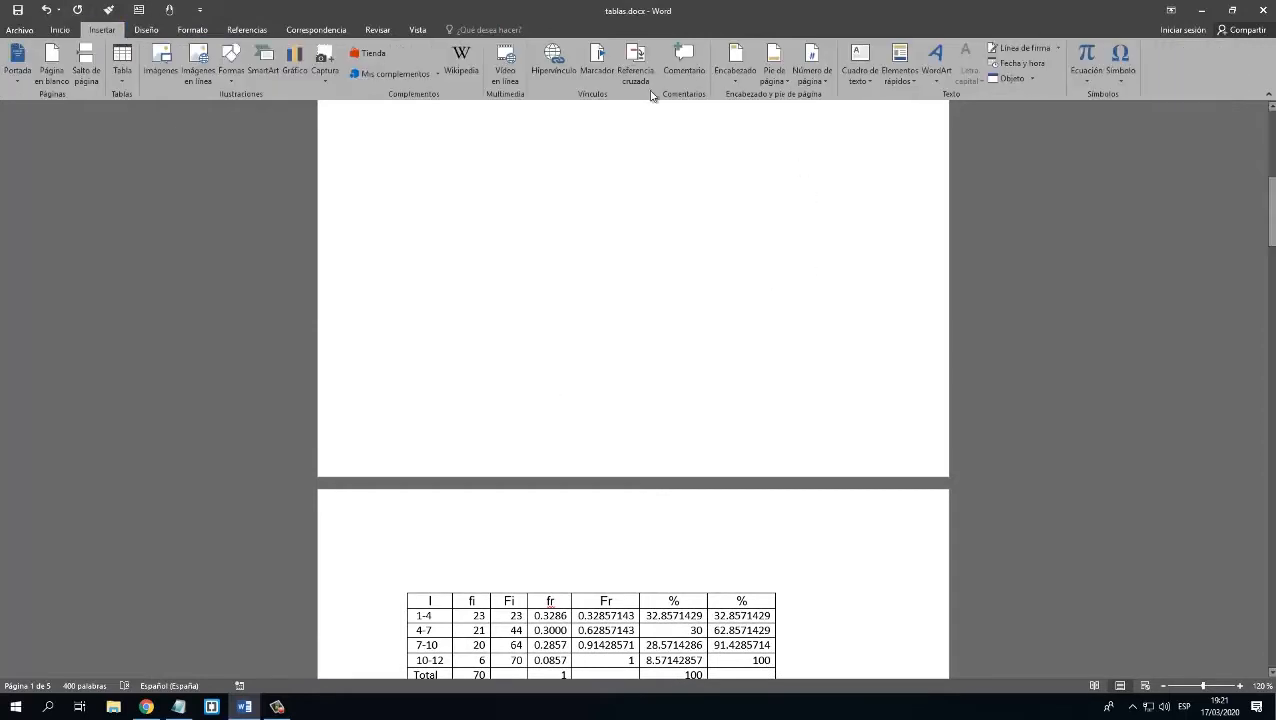
{"action": "left_click", "coordinate": [826, 79]}
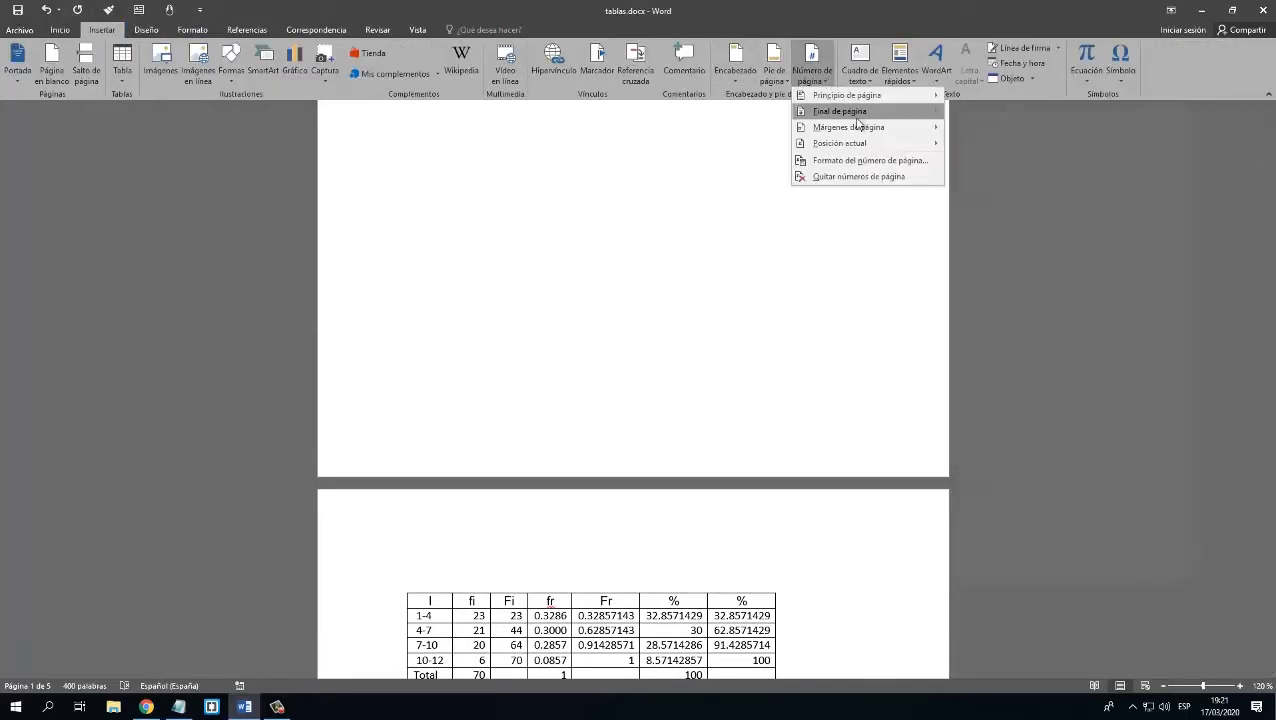
{"action": "mouse_move", "coordinate": [857, 116]}
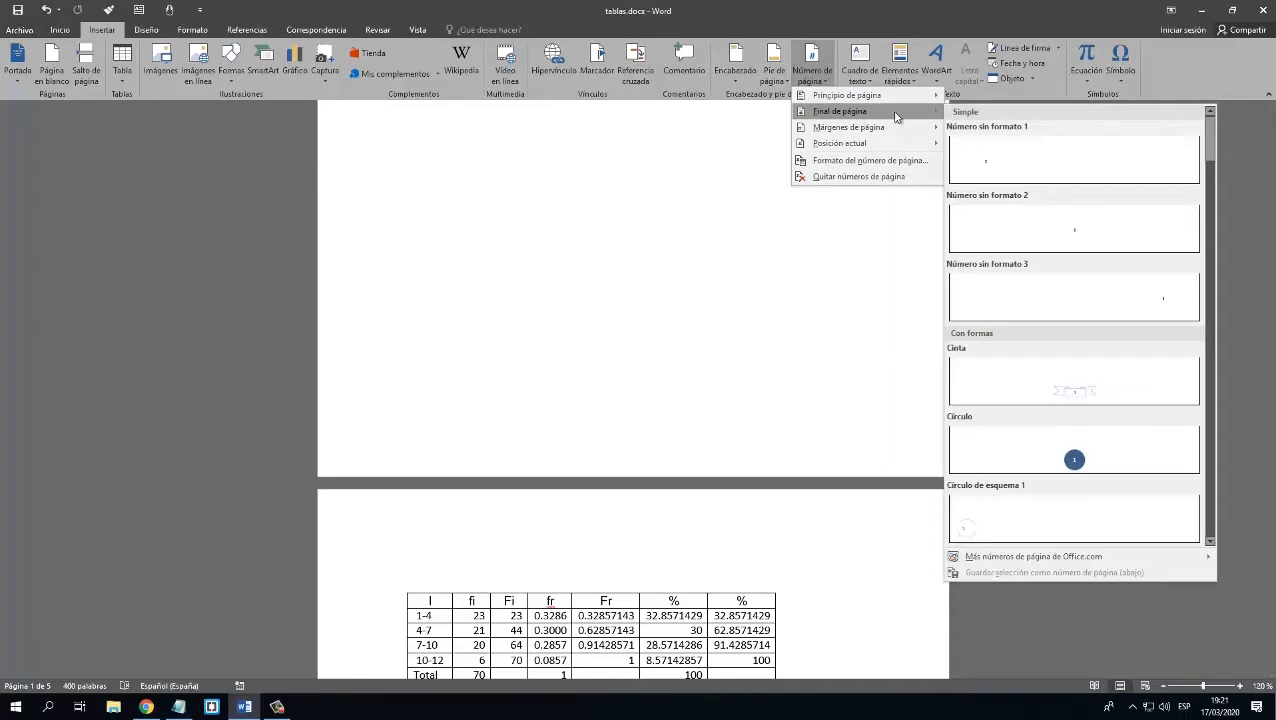
{"action": "left_click", "coordinate": [1105, 308]}
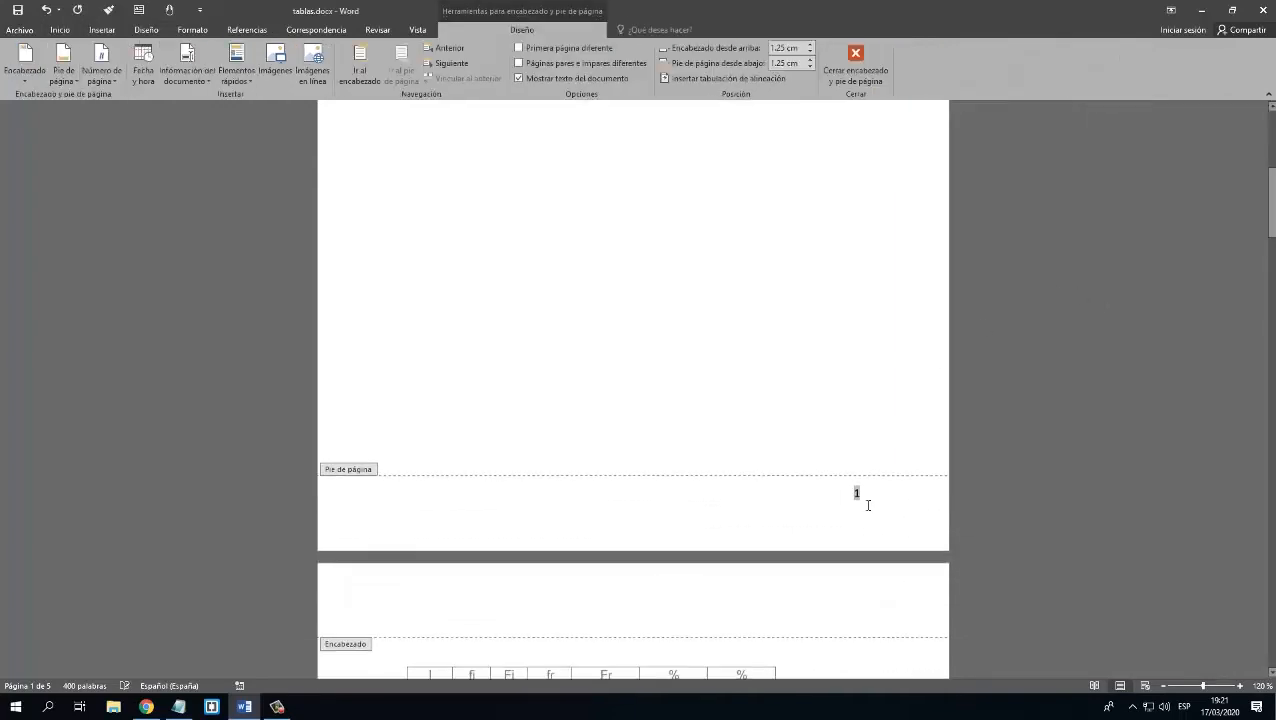
{"action": "left_click_drag", "start_coordinate": [1257, 176], "coordinate": [1257, 606]}
{"action": "scroll", "coordinate": [968, 318], "scroll_direction": "up", "scroll_amount": 7}
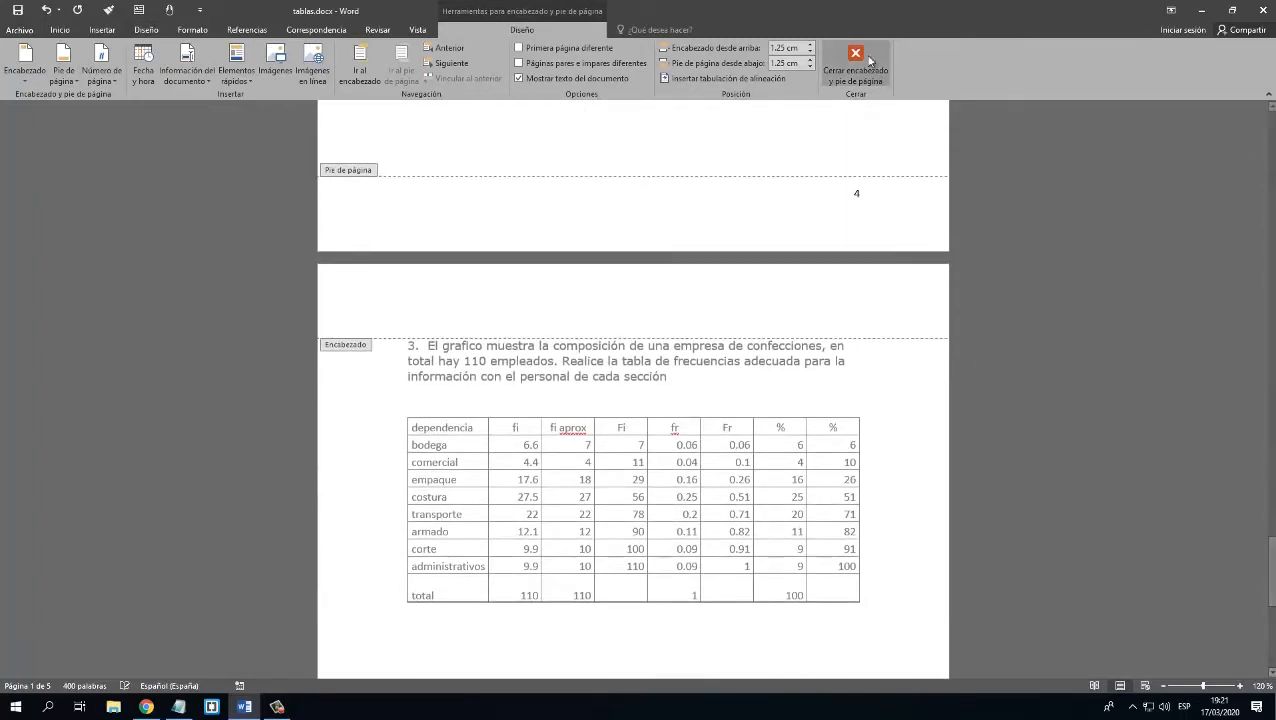
{"action": "left_click", "coordinate": [855, 64]}
Step: Insert a page break at the very start of the document to create a blank first page
{"action": "scroll", "coordinate": [923, 450], "scroll_direction": "up", "scroll_amount": 6}
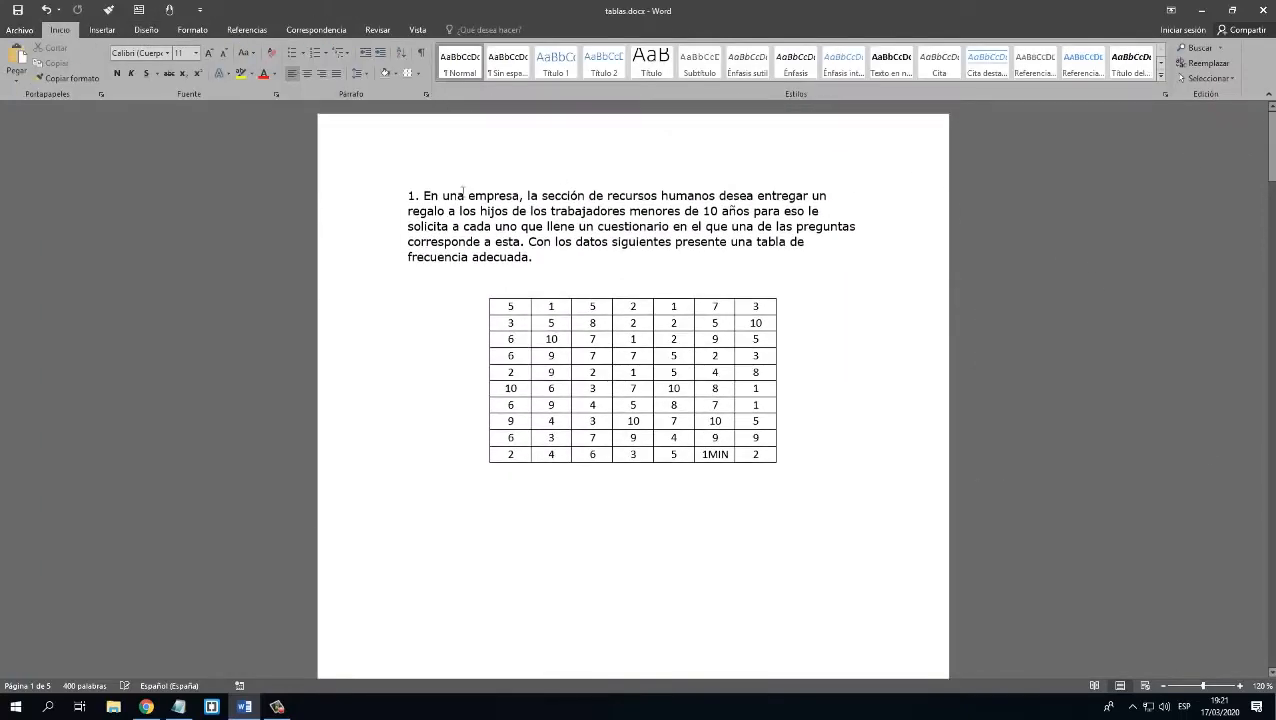
{"action": "key", "text": "ctrl+Home"}
{"action": "key", "text": "ctrl+Return"}
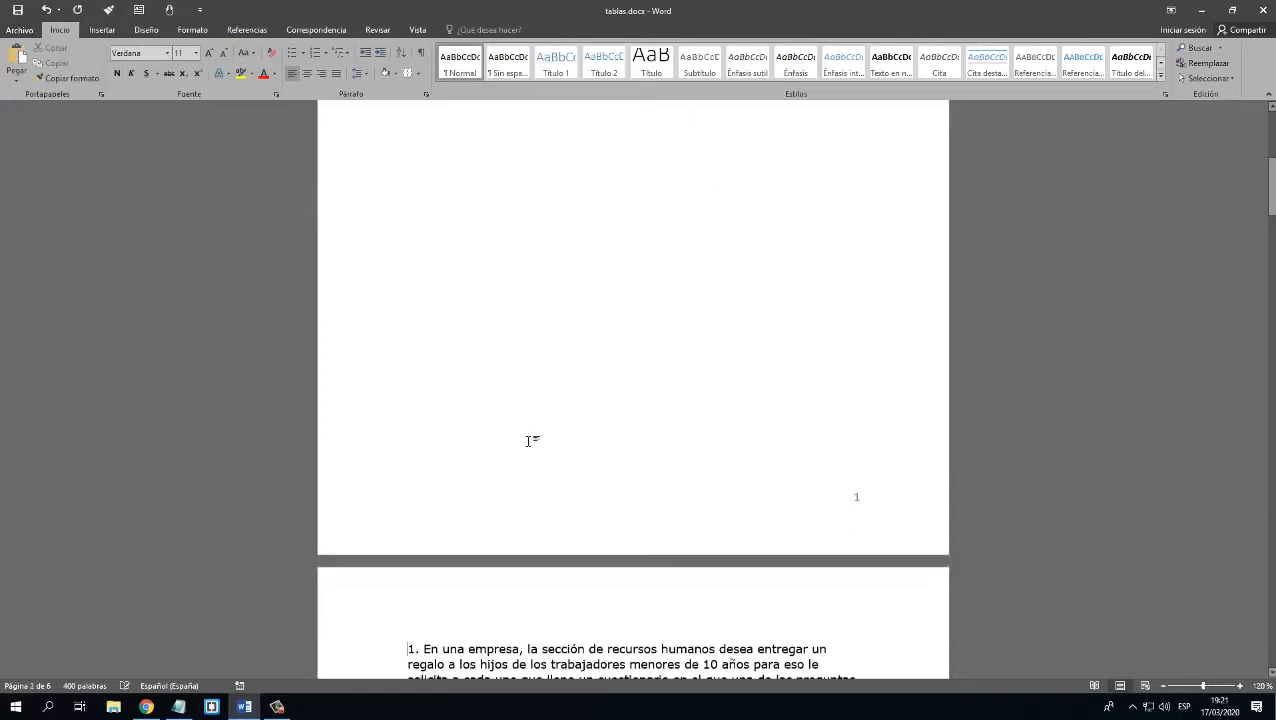
{"action": "scroll", "coordinate": [530, 430], "scroll_direction": "up", "scroll_amount": 8}
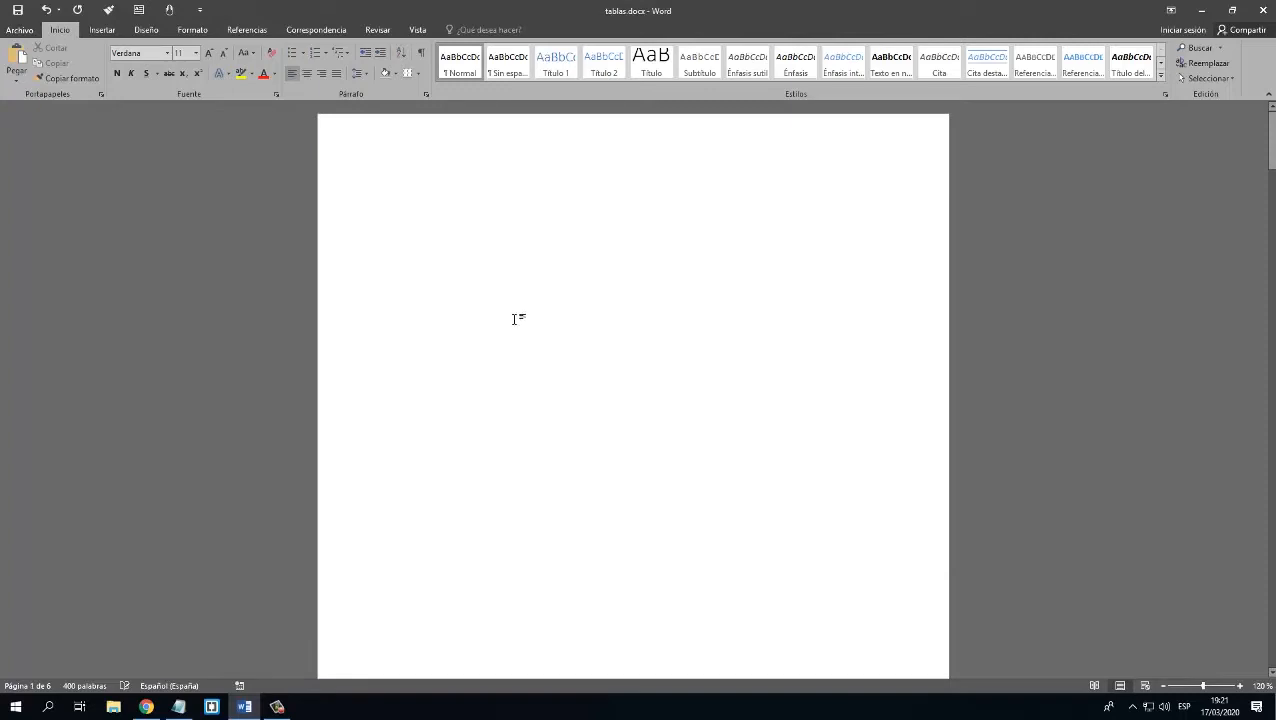
Step: Insert the caption "Tabla 1:estadistico" above exercise 1's data table, using the Tabla label
{"action": "scroll", "coordinate": [518, 316], "scroll_direction": "down", "scroll_amount": 8}
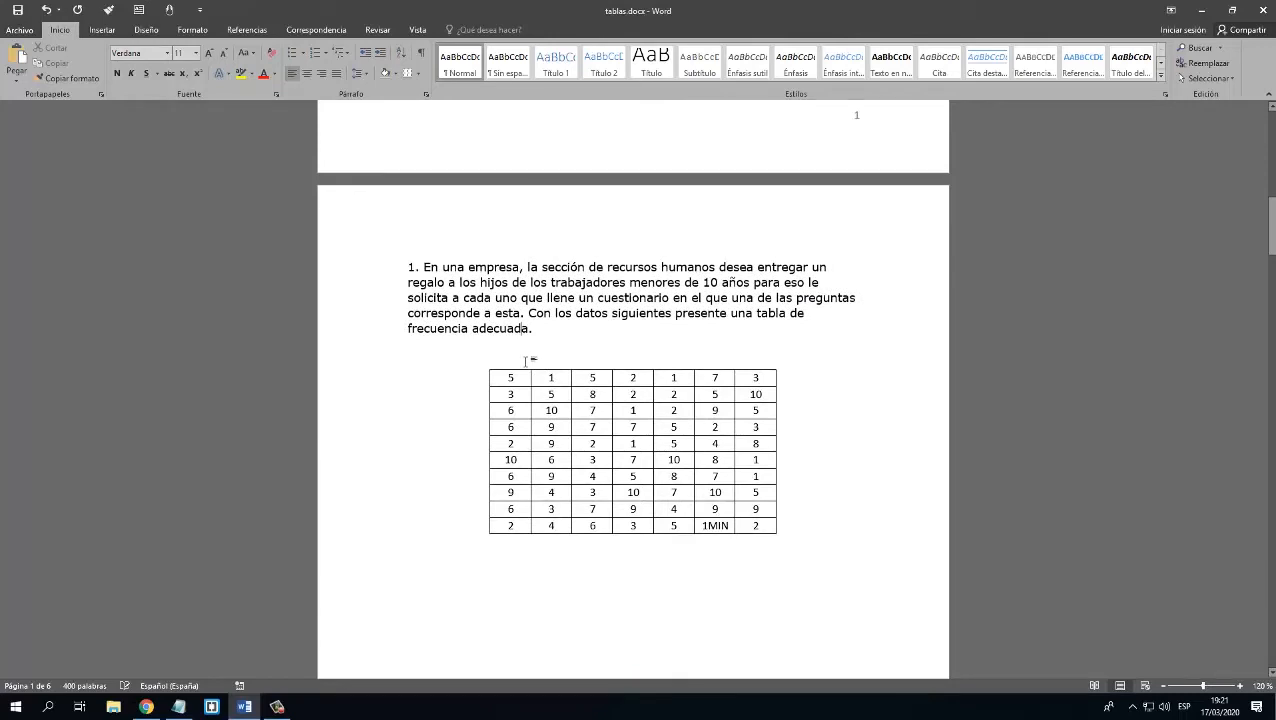
{"action": "left_click", "coordinate": [252, 31]}
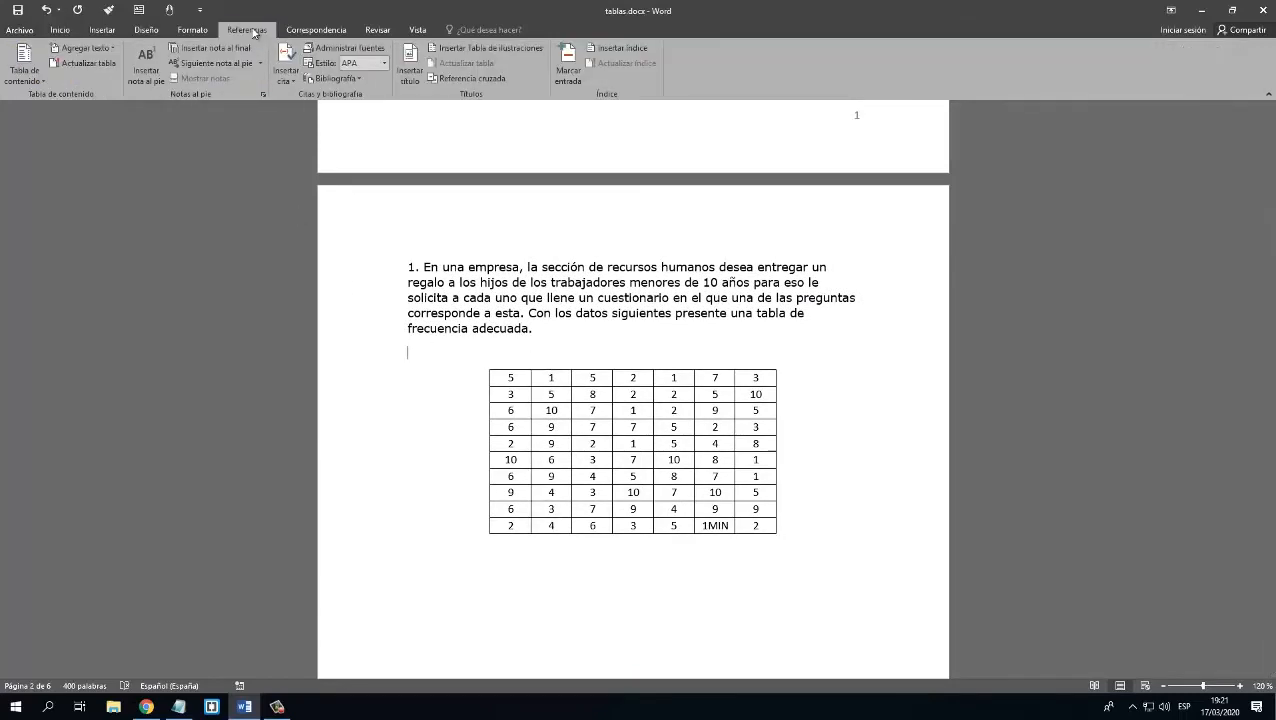
{"action": "left_click", "coordinate": [412, 70]}
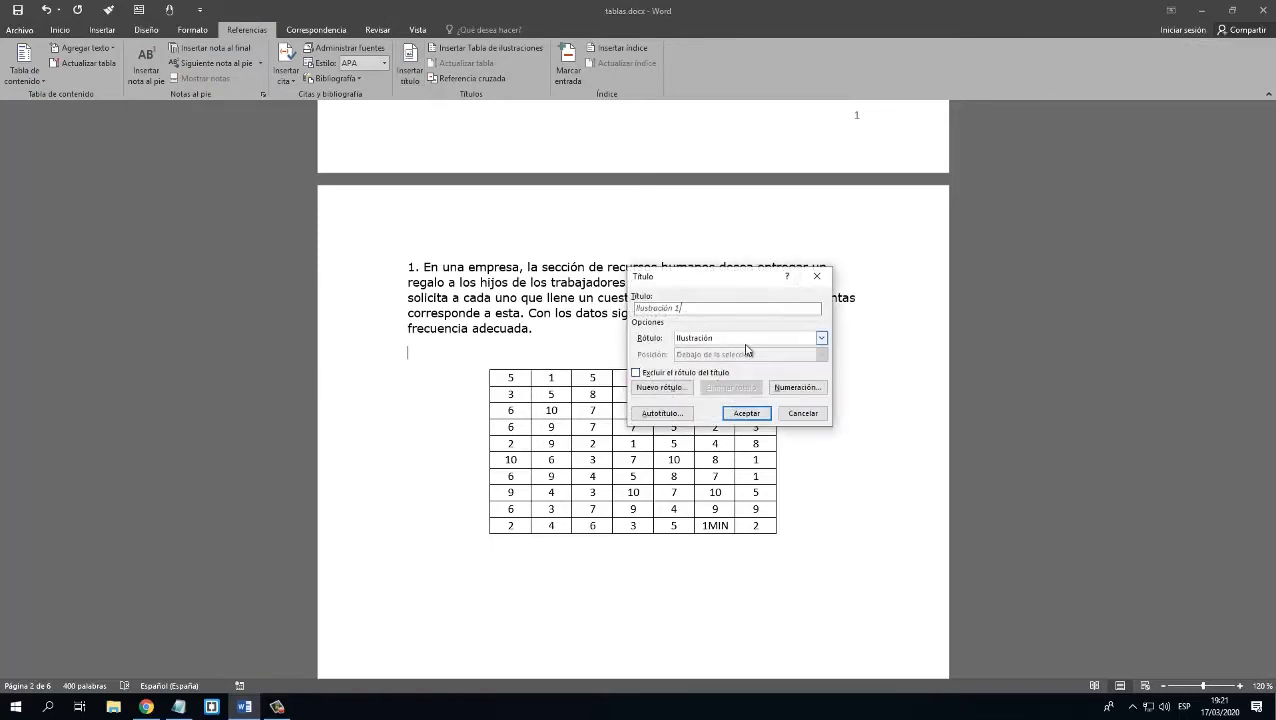
{"action": "left_click_drag", "start_coordinate": [697, 281], "coordinate": [625, 197]}
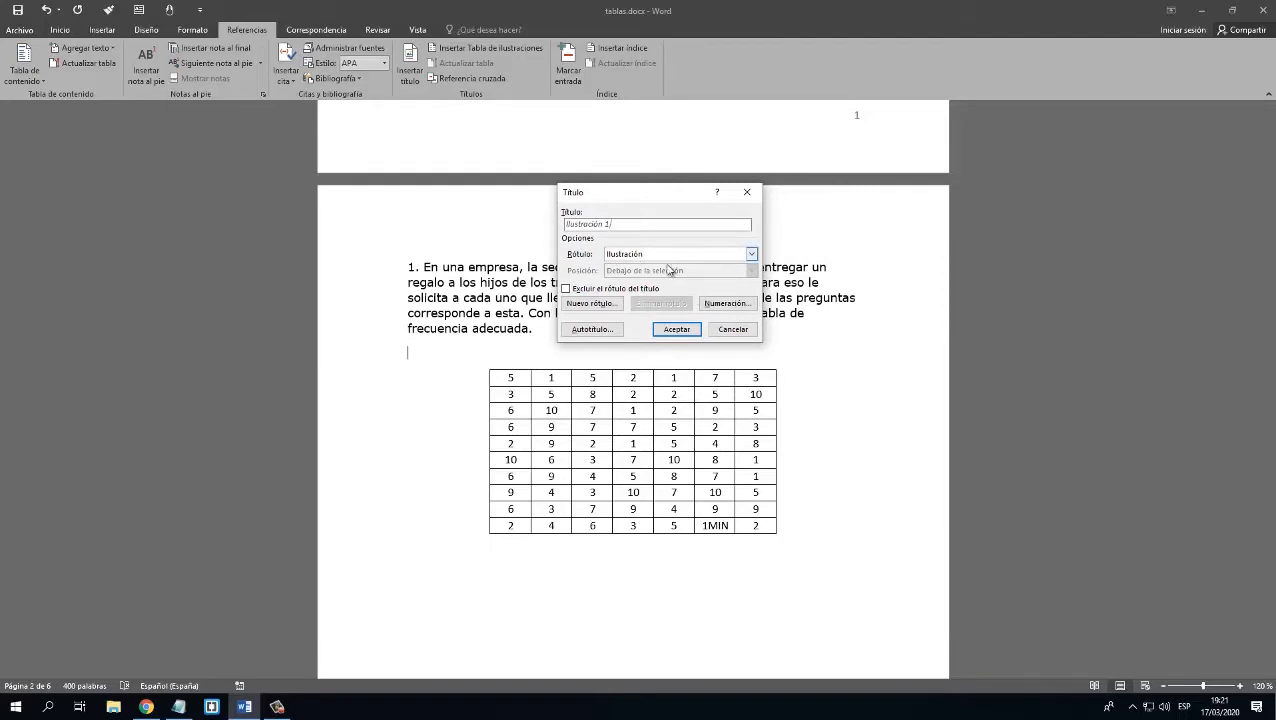
{"action": "left_click", "coordinate": [751, 256]}
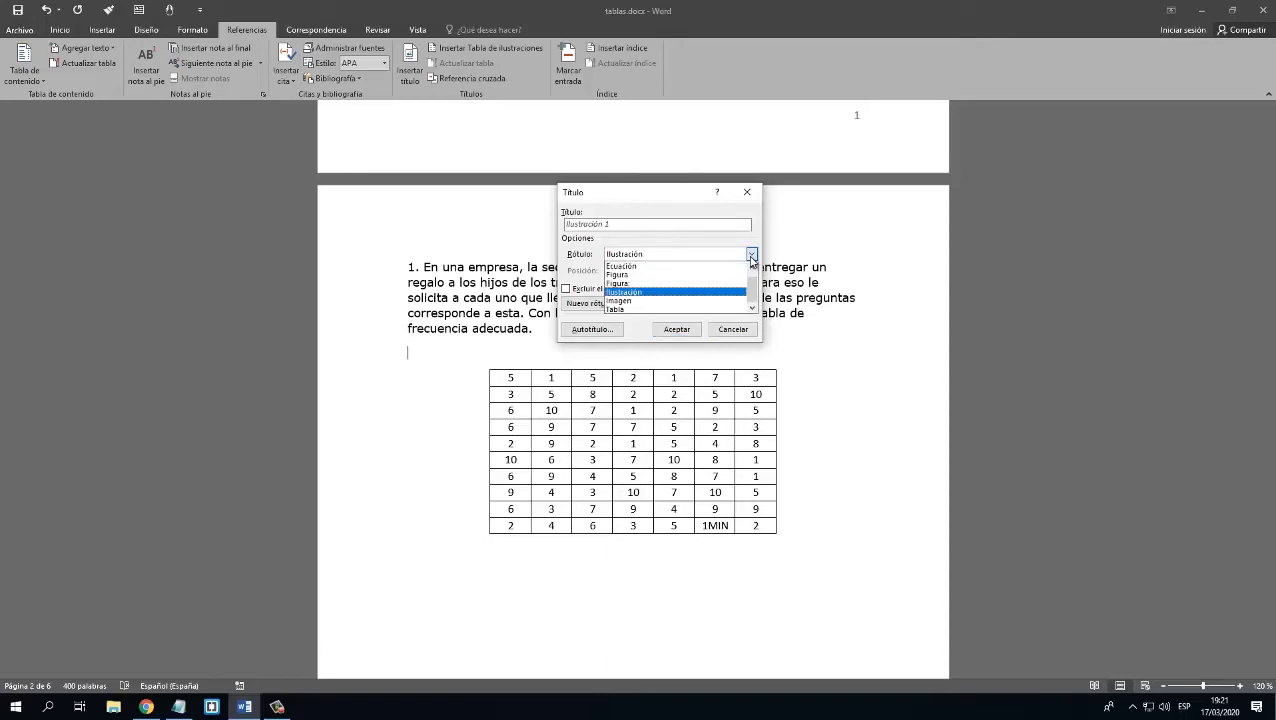
{"action": "left_click", "coordinate": [692, 309]}
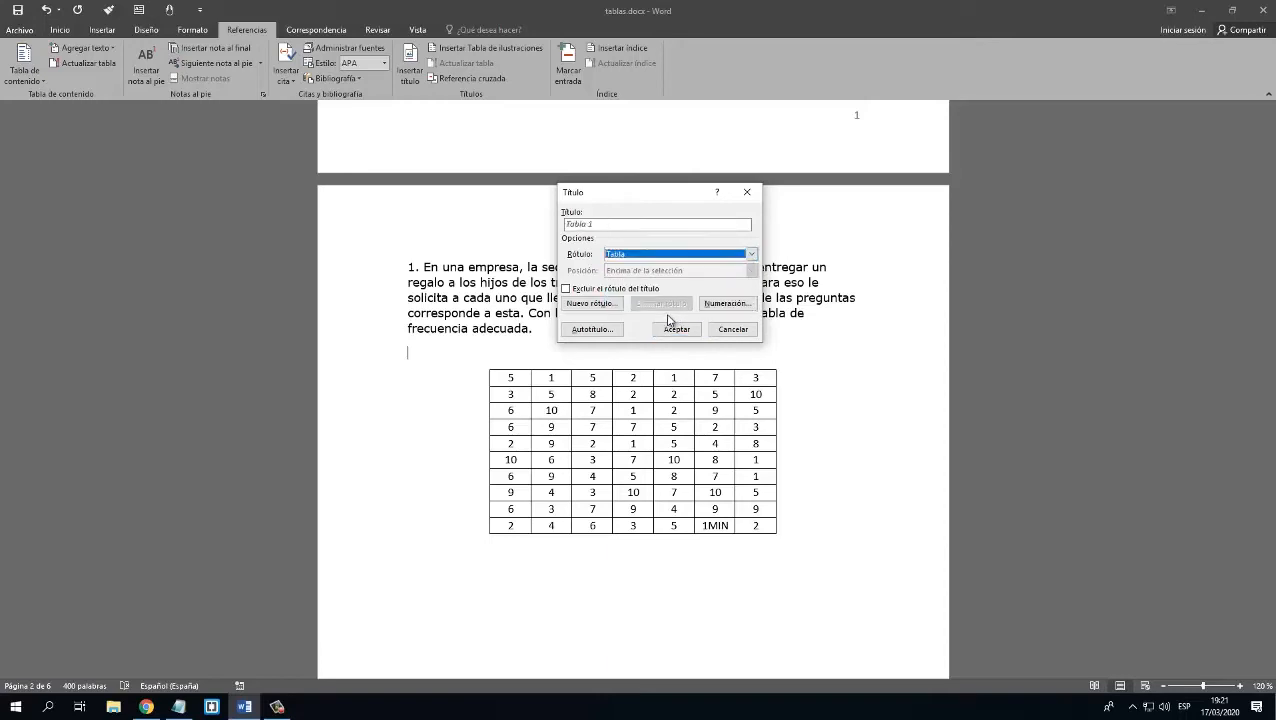
{"action": "left_click", "coordinate": [613, 225]}
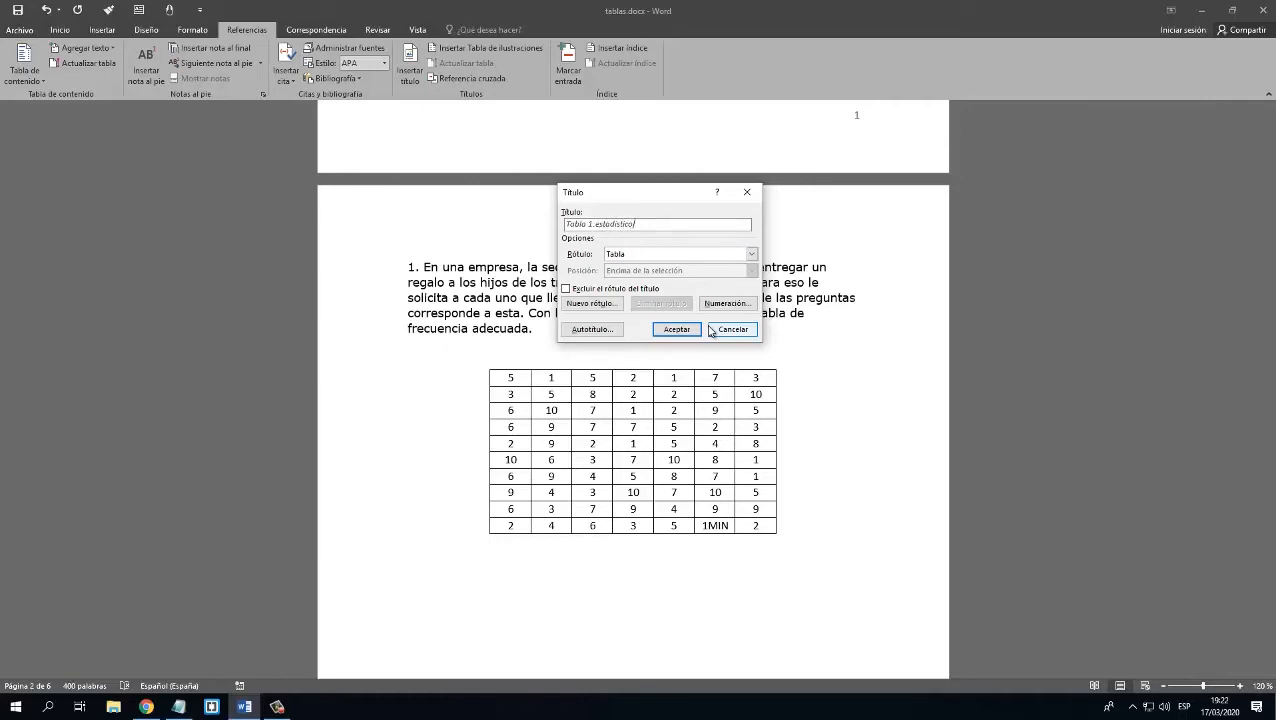
{"action": "left_click", "coordinate": [672, 333]}
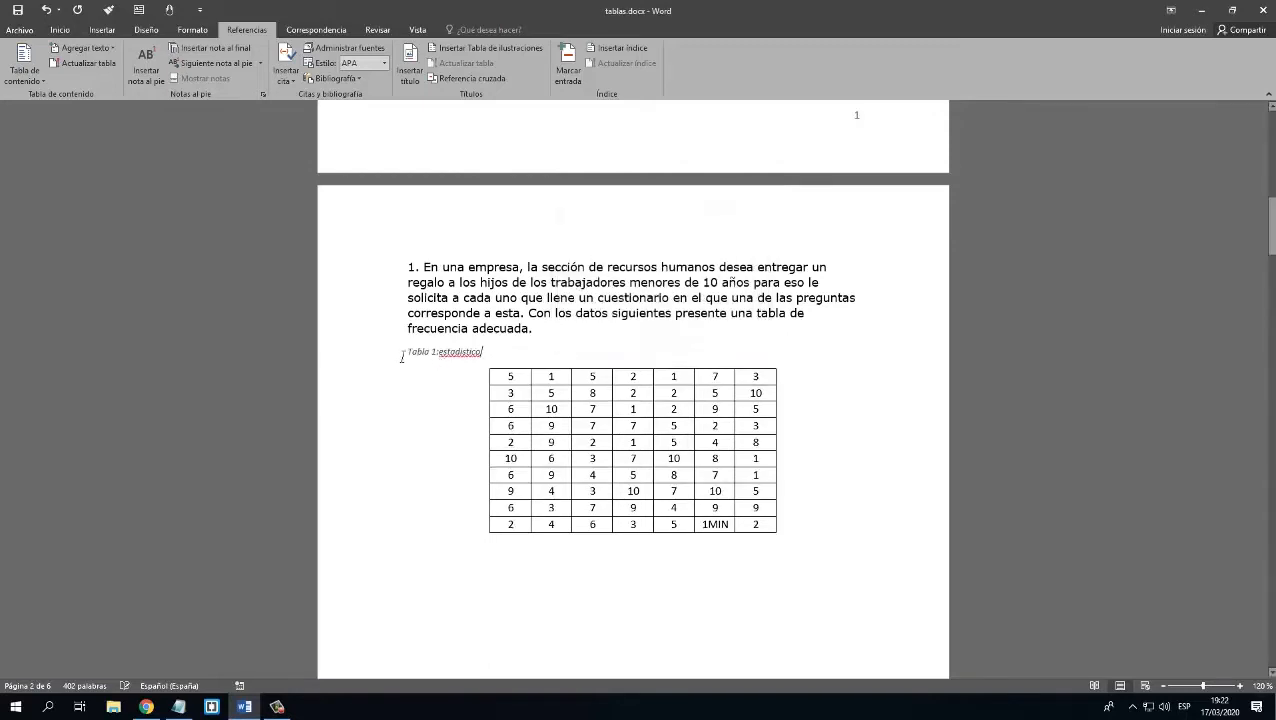
Step: Set the Tabla 1 caption's font colour to Automático and its size to 12
{"action": "left_click", "coordinate": [402, 356]}
{"action": "left_click", "coordinate": [60, 29]}
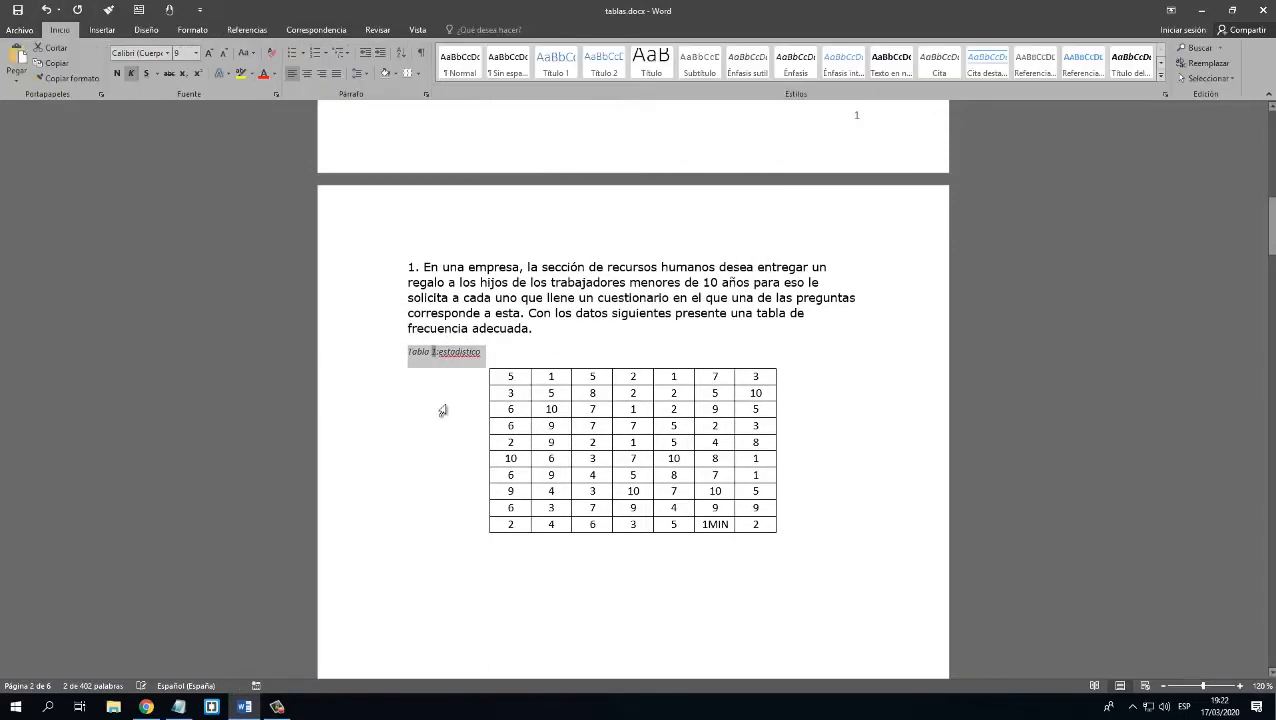
{"action": "left_click", "coordinate": [278, 80]}
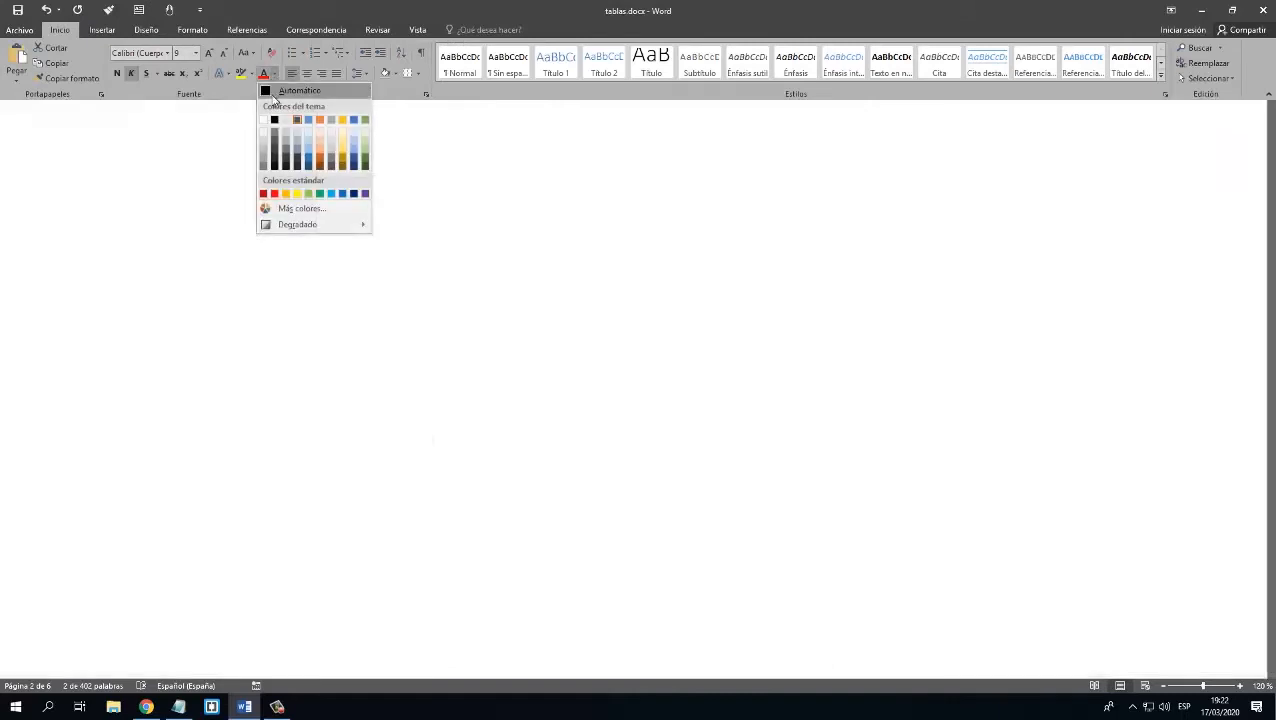
{"action": "left_click", "coordinate": [290, 91]}
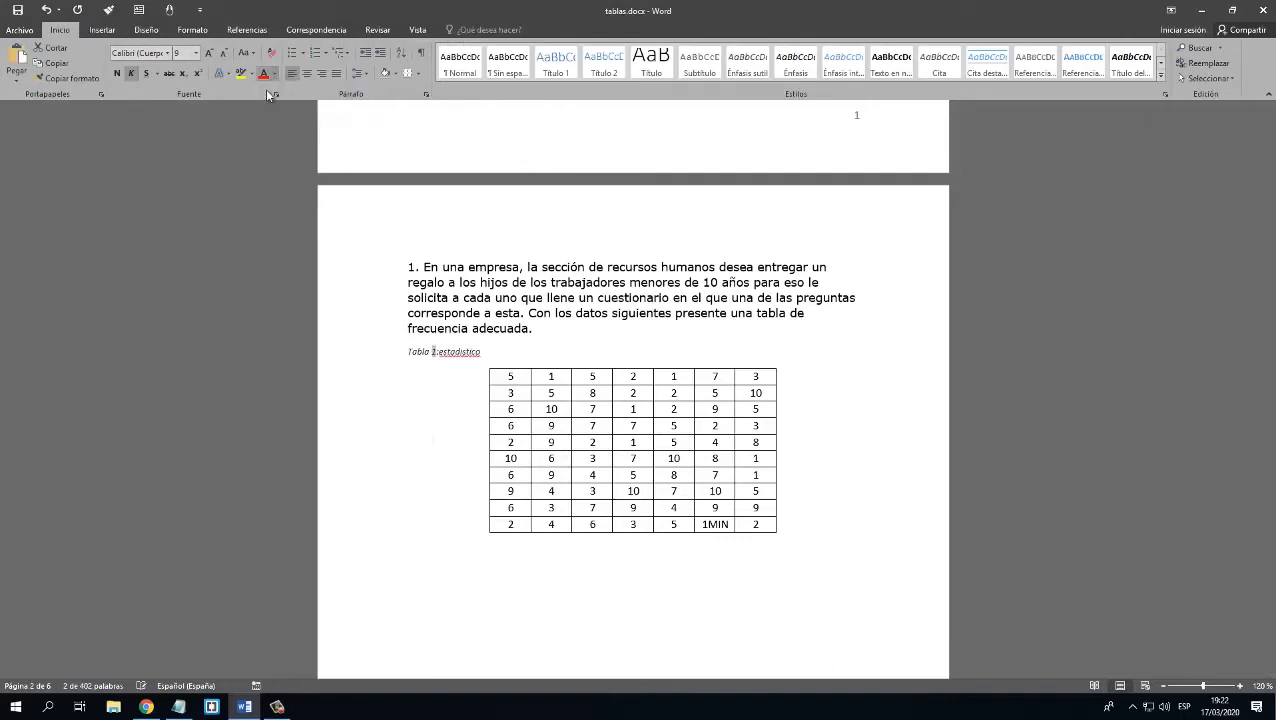
{"action": "left_click", "coordinate": [208, 54]}
{"action": "left_click", "coordinate": [208, 54]}
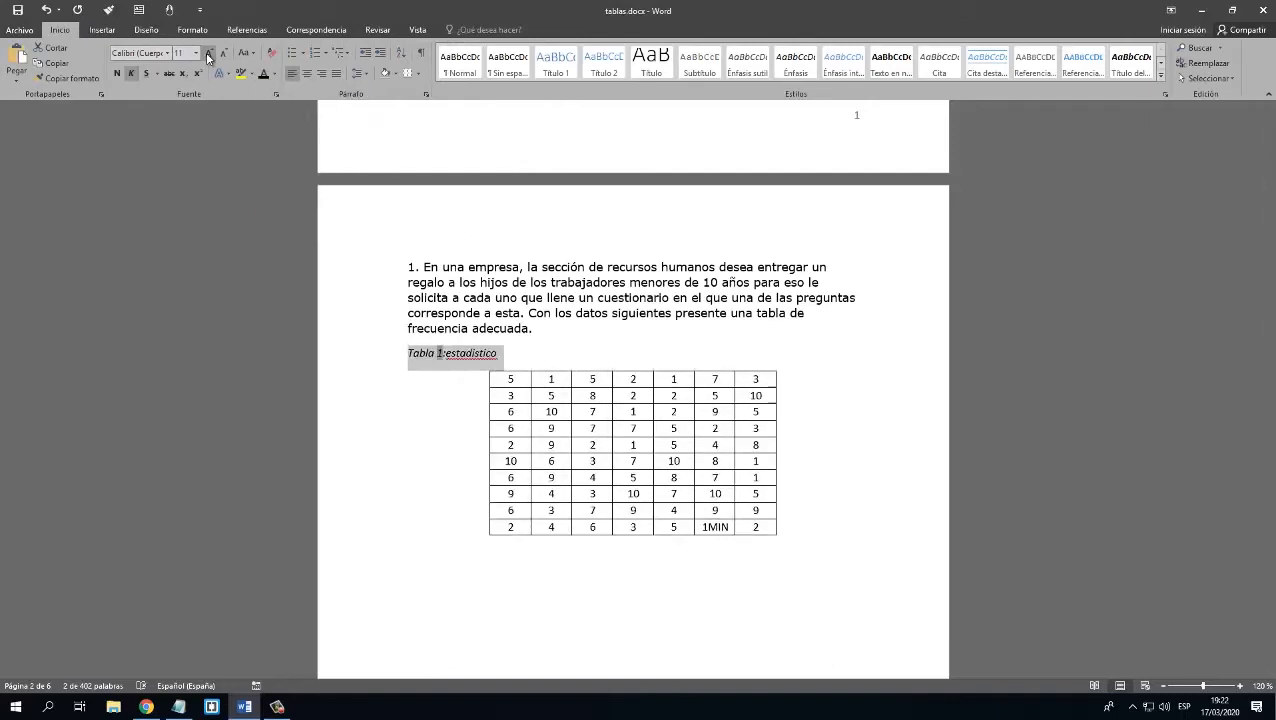
{"action": "left_click", "coordinate": [208, 54]}
{"action": "left_click", "coordinate": [500, 356]}
{"action": "right_click", "coordinate": [498, 356]}
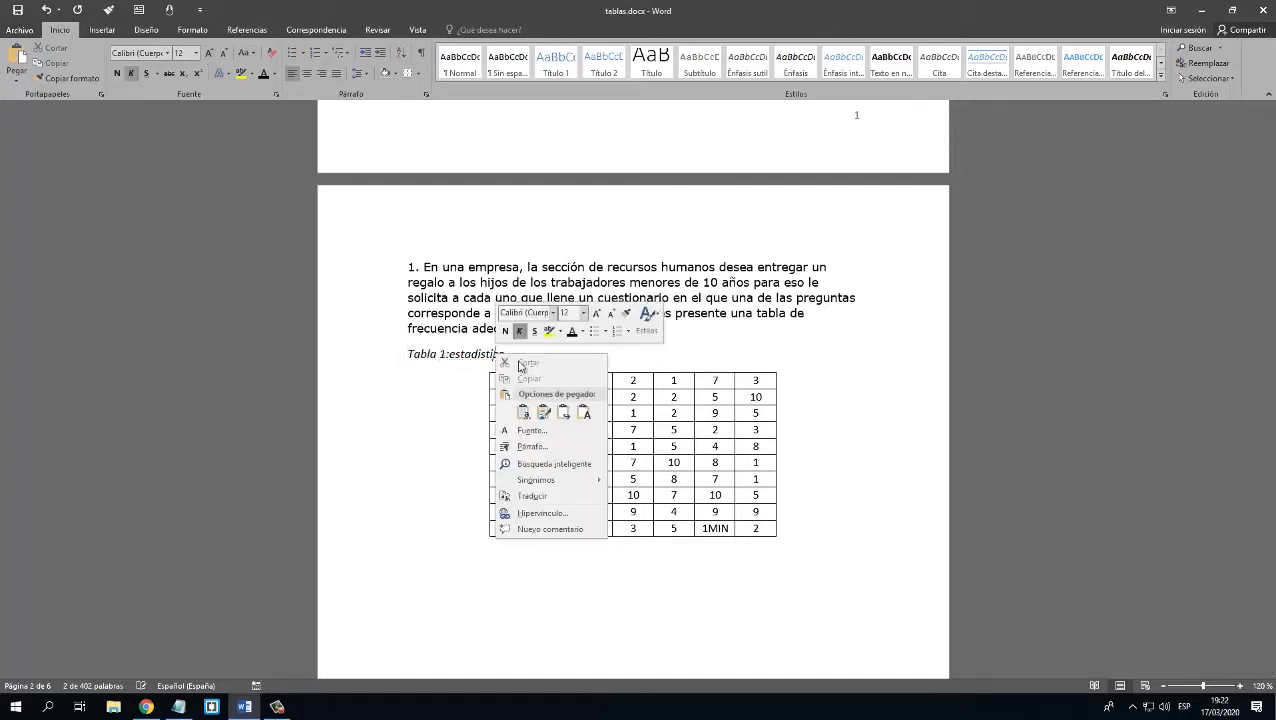
{"action": "left_click", "coordinate": [455, 357]}
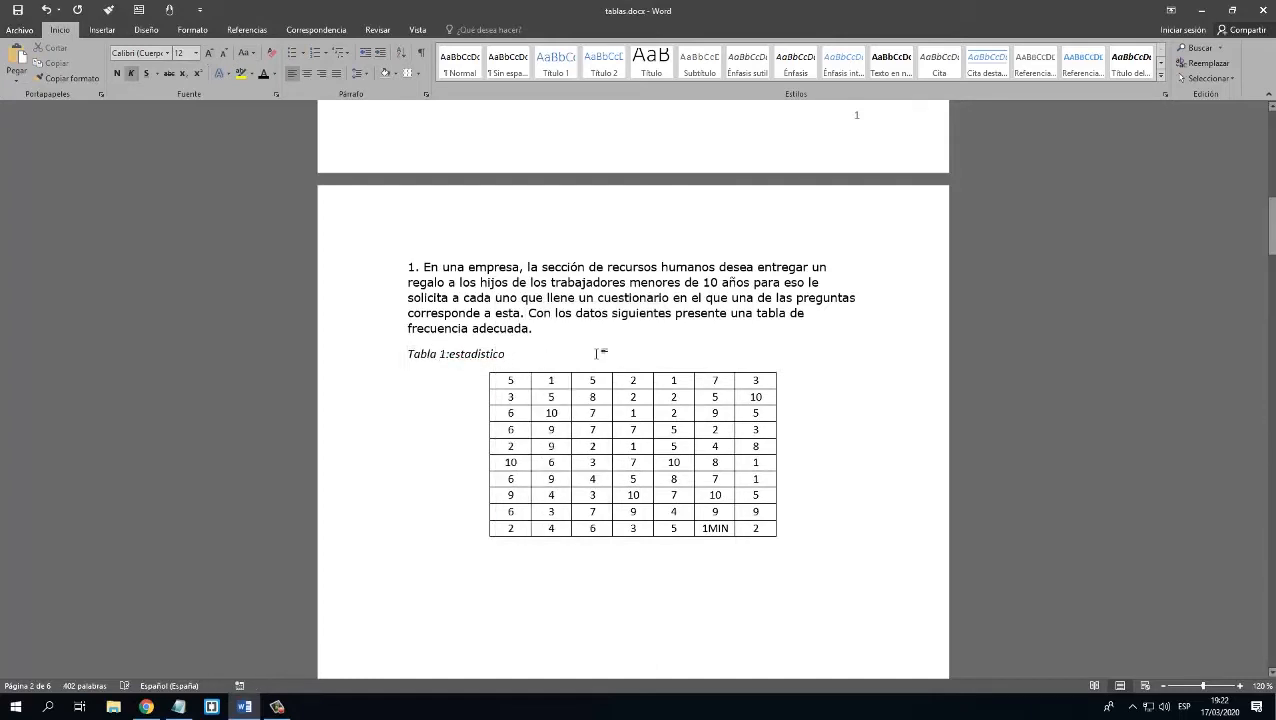
{"action": "left_click", "coordinate": [566, 380]}
Step: Insert the caption "Tabla 2: frecuencia" in the empty line above the frequency table on page 3
{"action": "scroll", "coordinate": [585, 455], "scroll_direction": "down", "scroll_amount": 3}
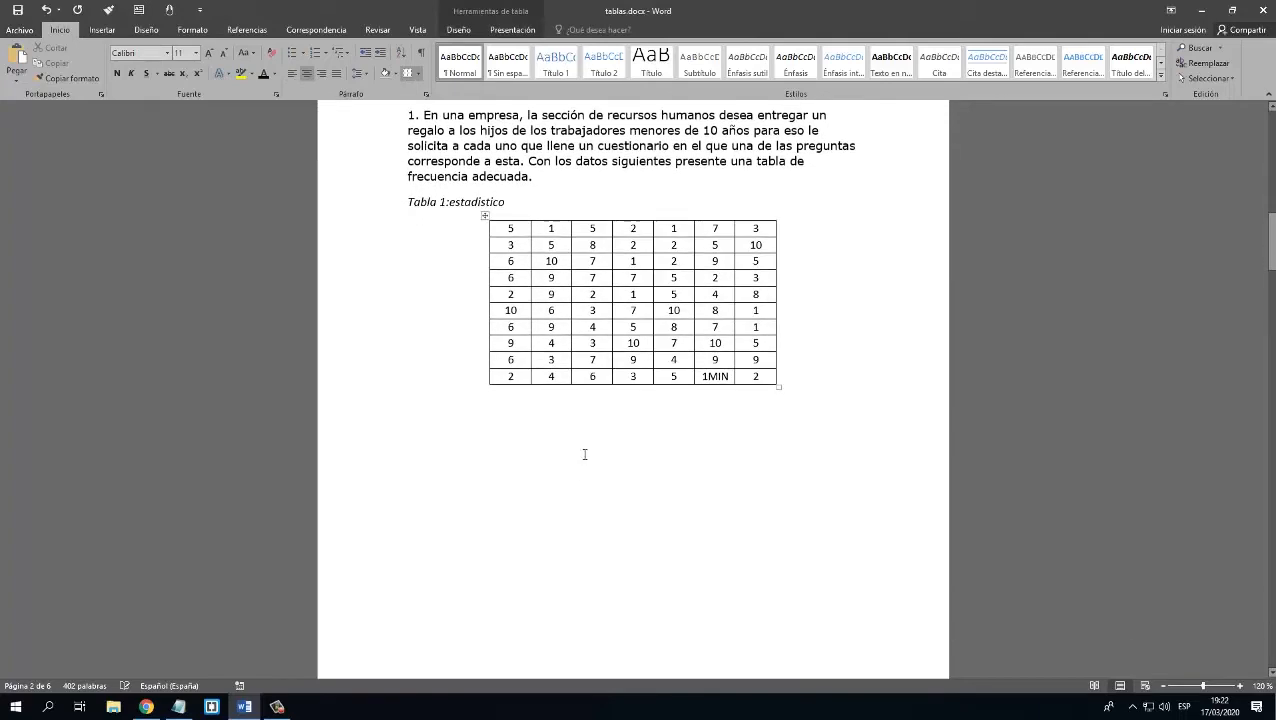
{"action": "scroll", "coordinate": [586, 452], "scroll_direction": "down", "scroll_amount": 15}
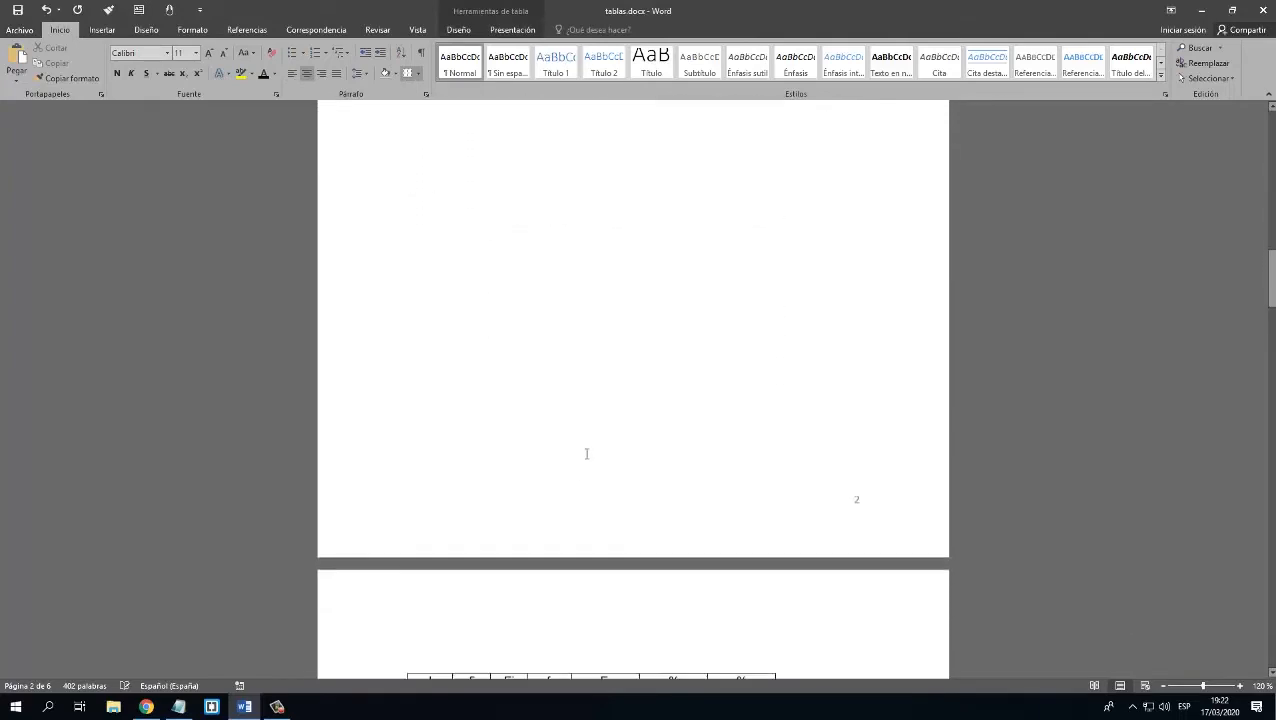
{"action": "left_click", "coordinate": [504, 330]}
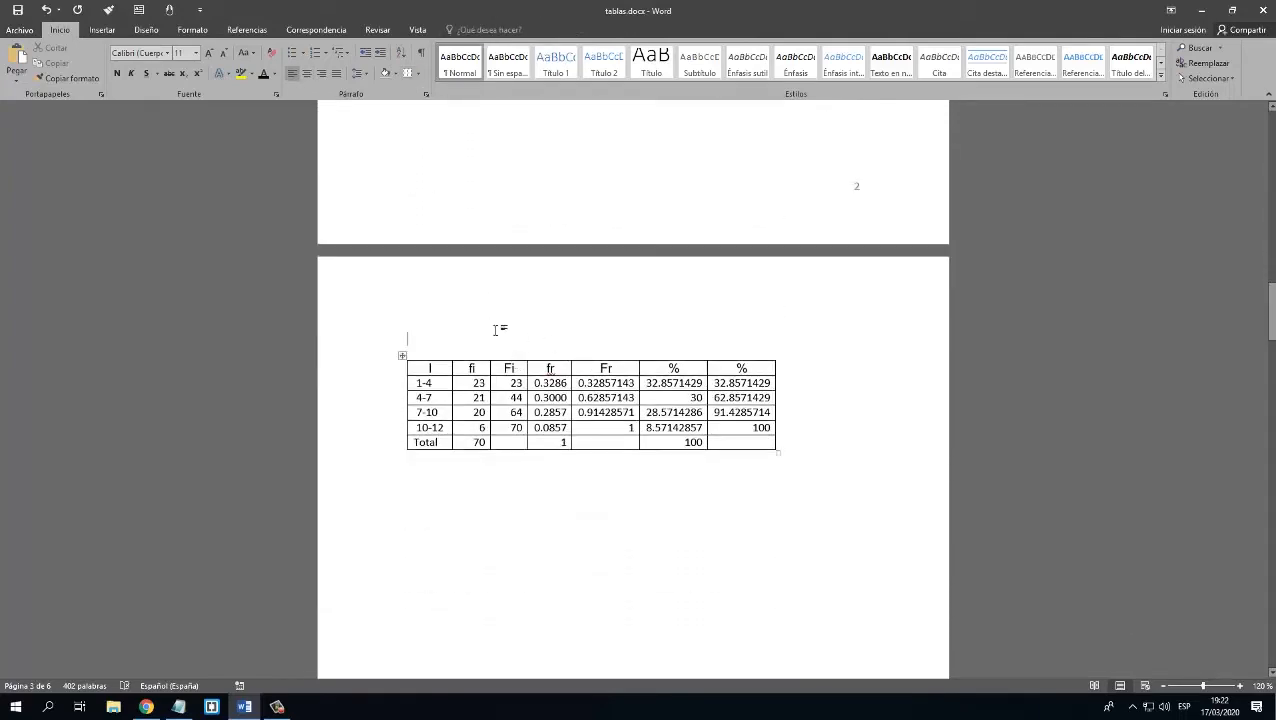
{"action": "left_click", "coordinate": [259, 31]}
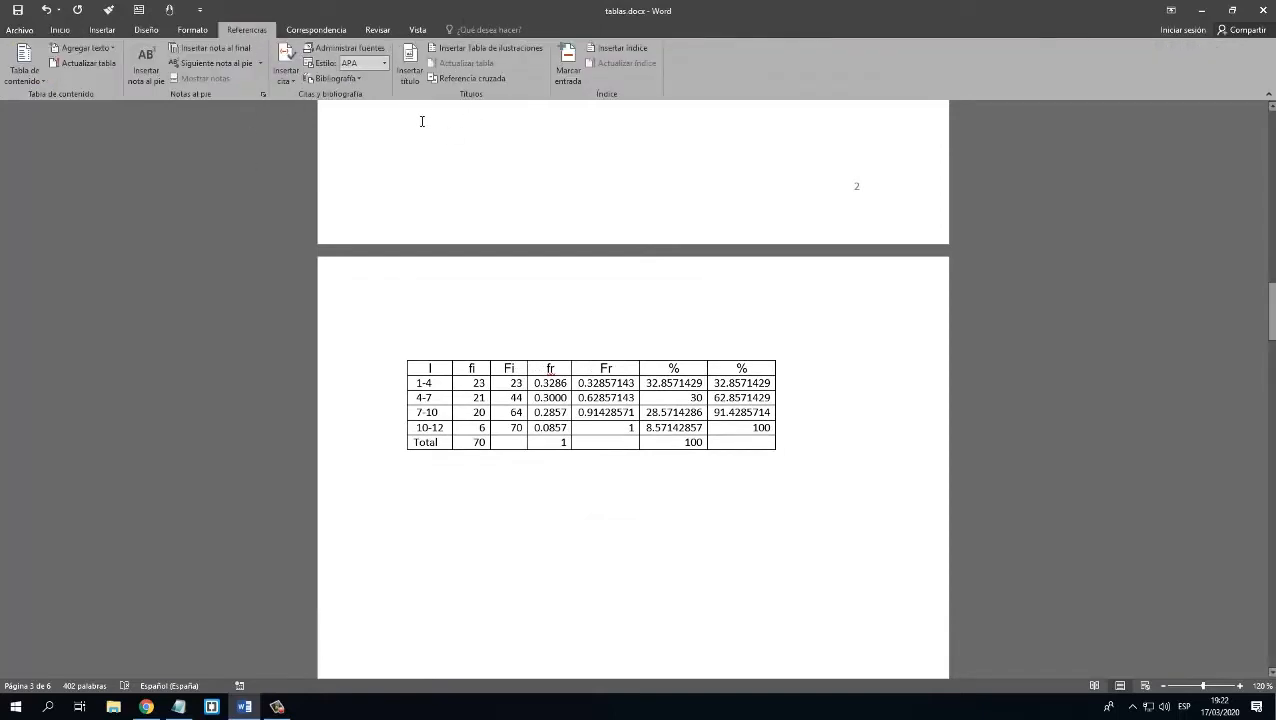
{"action": "left_click", "coordinate": [411, 62]}
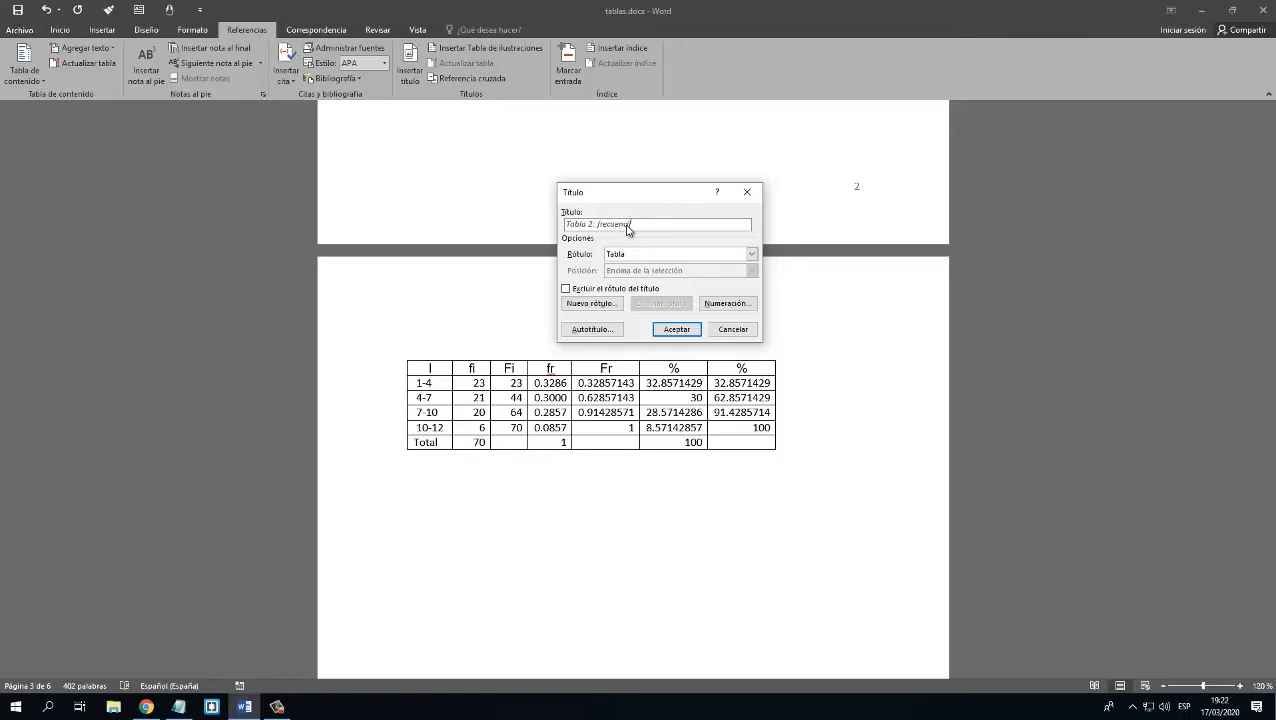
{"action": "left_click", "coordinate": [670, 331]}
Step: Change the font size of the whole "Tabla 2: frecuencia" caption
{"action": "left_click", "coordinate": [350, 342]}
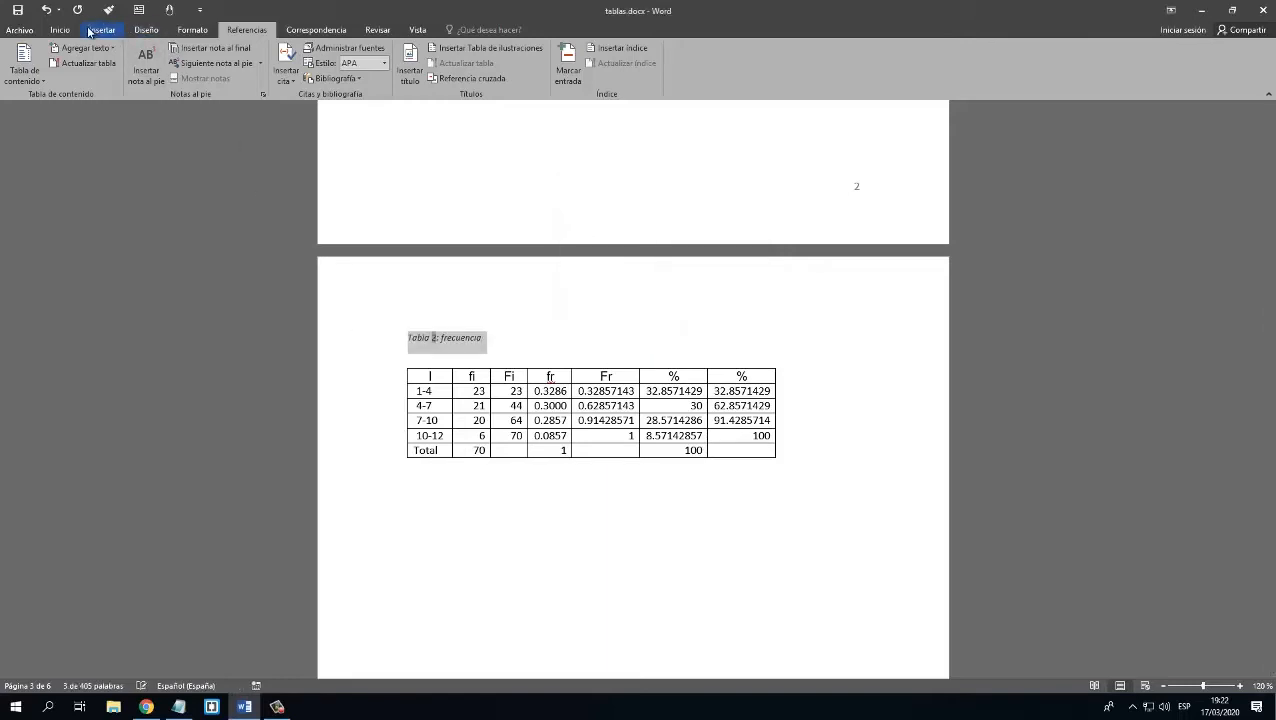
{"action": "left_click", "coordinate": [60, 29]}
{"action": "left_click", "coordinate": [181, 53]}
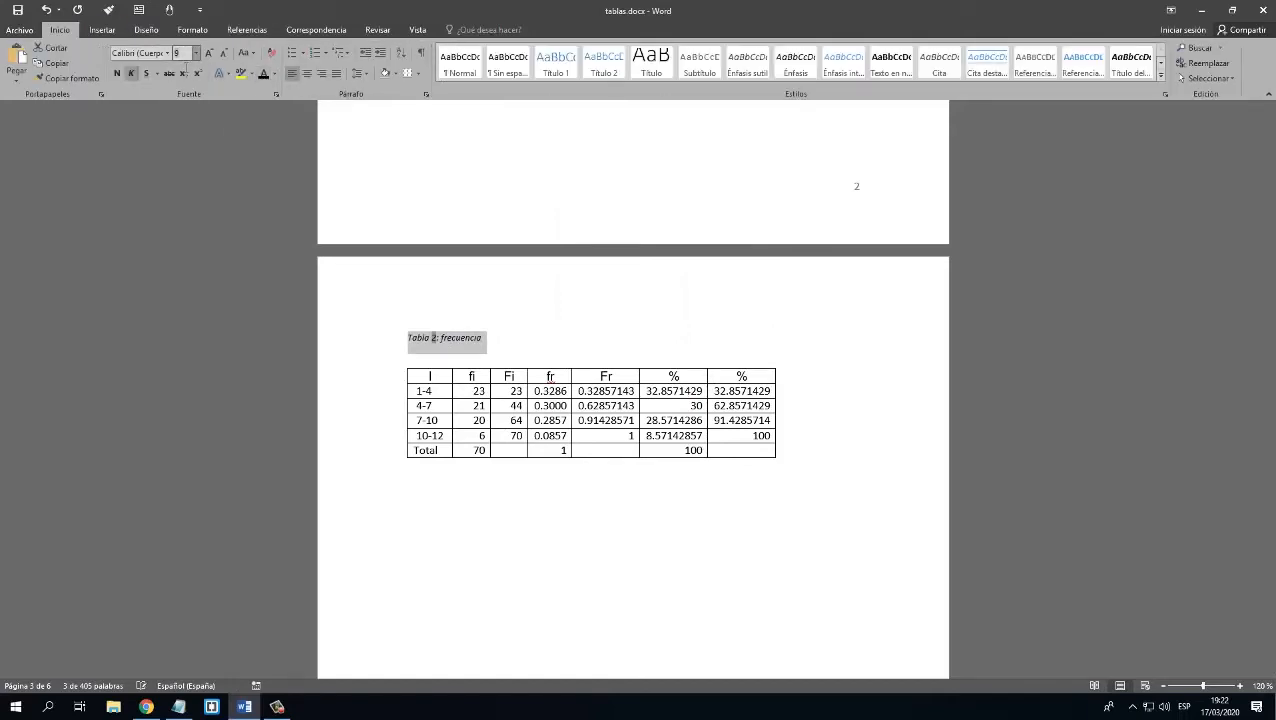
{"action": "scroll", "coordinate": [515, 444], "scroll_direction": "down", "scroll_amount": 4}
{"action": "left_click", "coordinate": [515, 445]}
{"action": "scroll", "coordinate": [512, 446], "scroll_direction": "down", "scroll_amount": 5}
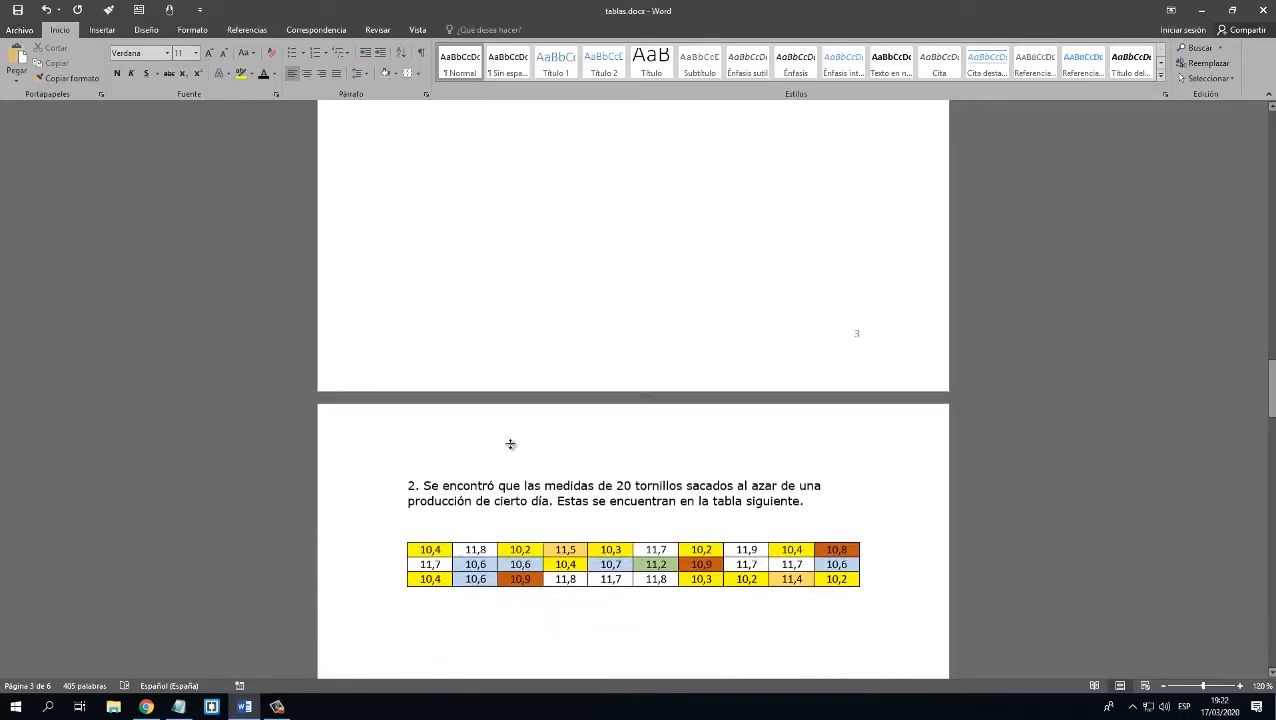
Step: Insert the caption "Tabla 3:estadistico 2020" in the empty line above exercise 2's data table, using the Tabla label
{"action": "scroll", "coordinate": [510, 444], "scroll_direction": "down", "scroll_amount": 4}
{"action": "left_click", "coordinate": [438, 262]}
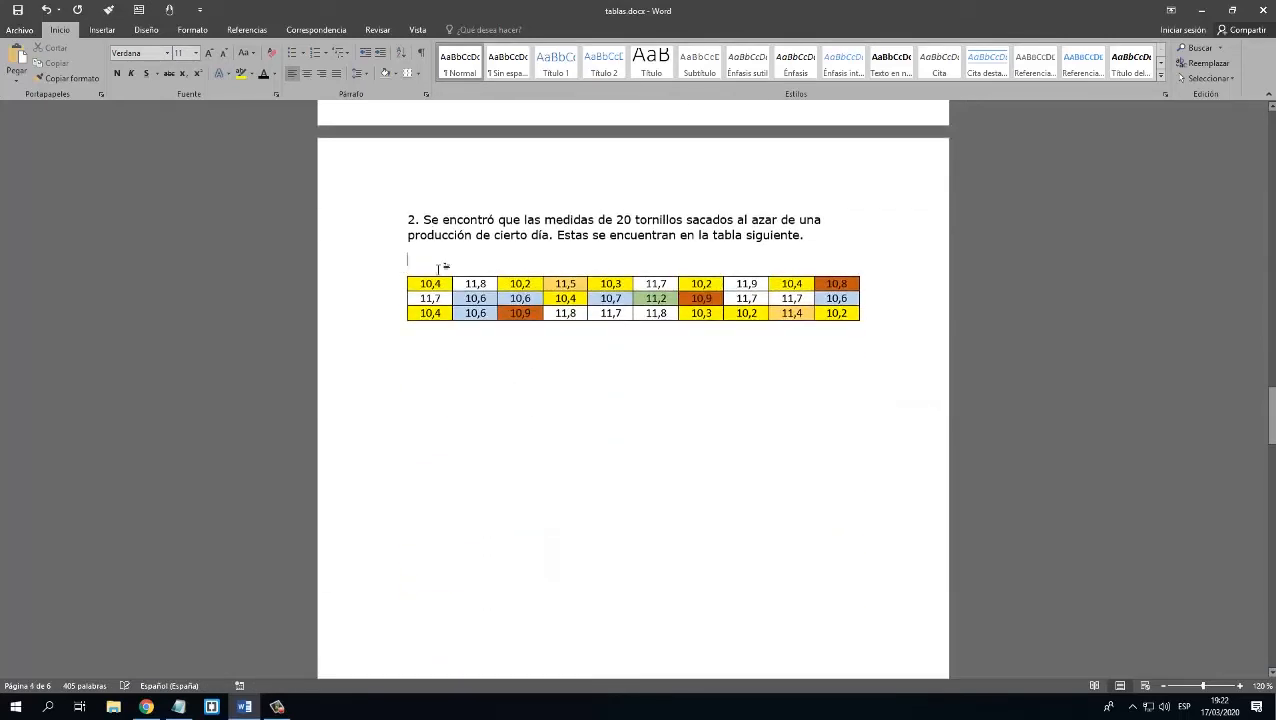
{"action": "left_click", "coordinate": [250, 31]}
{"action": "left_click", "coordinate": [420, 66]}
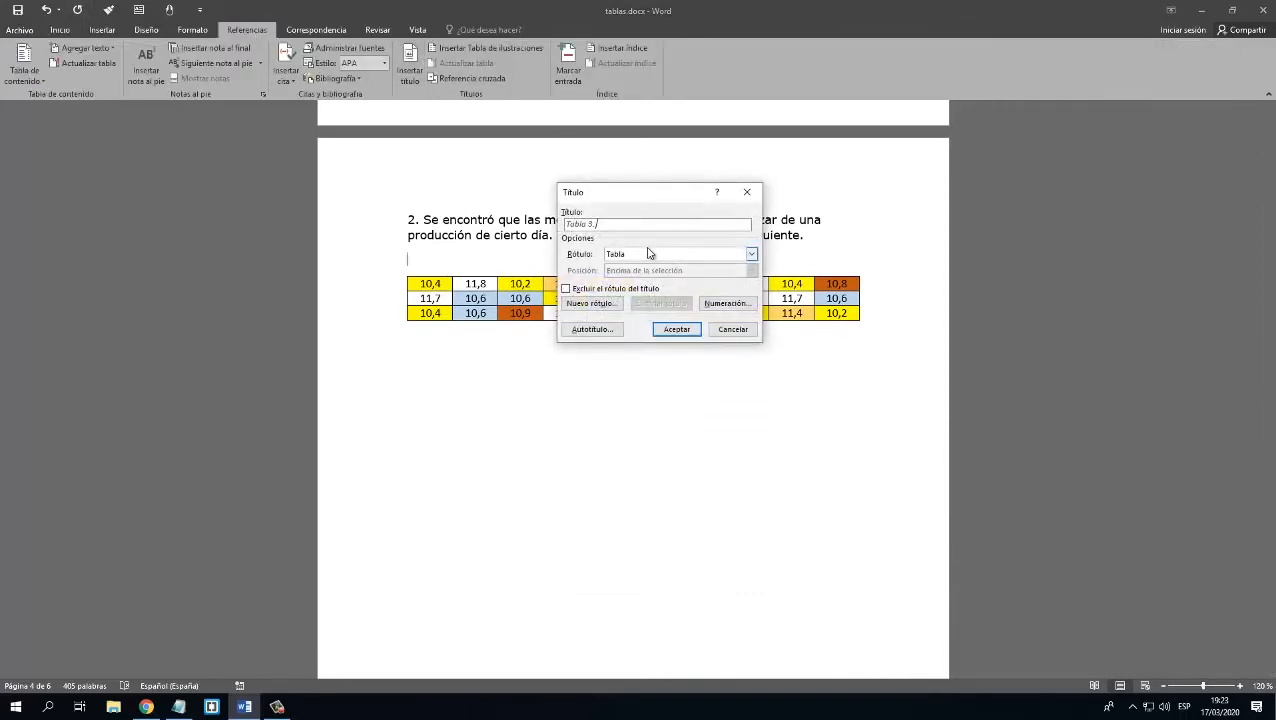
{"action": "type", "text": ".estadístico 2020"}
{"action": "left_click", "coordinate": [677, 329]}
Step: Set the Tabla 3 caption's font size to 12 and change its font colour
{"action": "left_click", "coordinate": [331, 260]}
{"action": "left_click", "coordinate": [60, 30]}
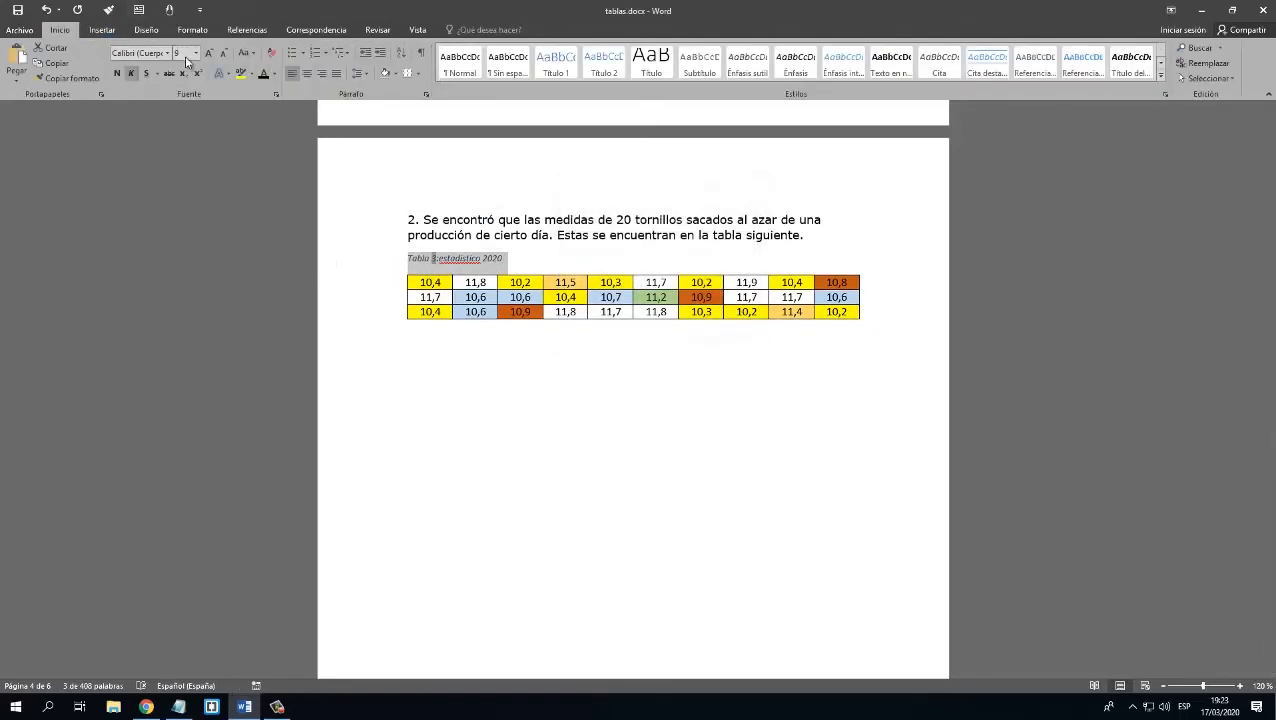
{"action": "left_click", "coordinate": [180, 52]}
{"action": "type", "text": "12"}
{"action": "key", "text": "Return"}
{"action": "scroll", "coordinate": [575, 347], "scroll_direction": "down", "scroll_amount": 1}
{"action": "left_click", "coordinate": [247, 73]}
{"action": "left_click", "coordinate": [314, 104]}
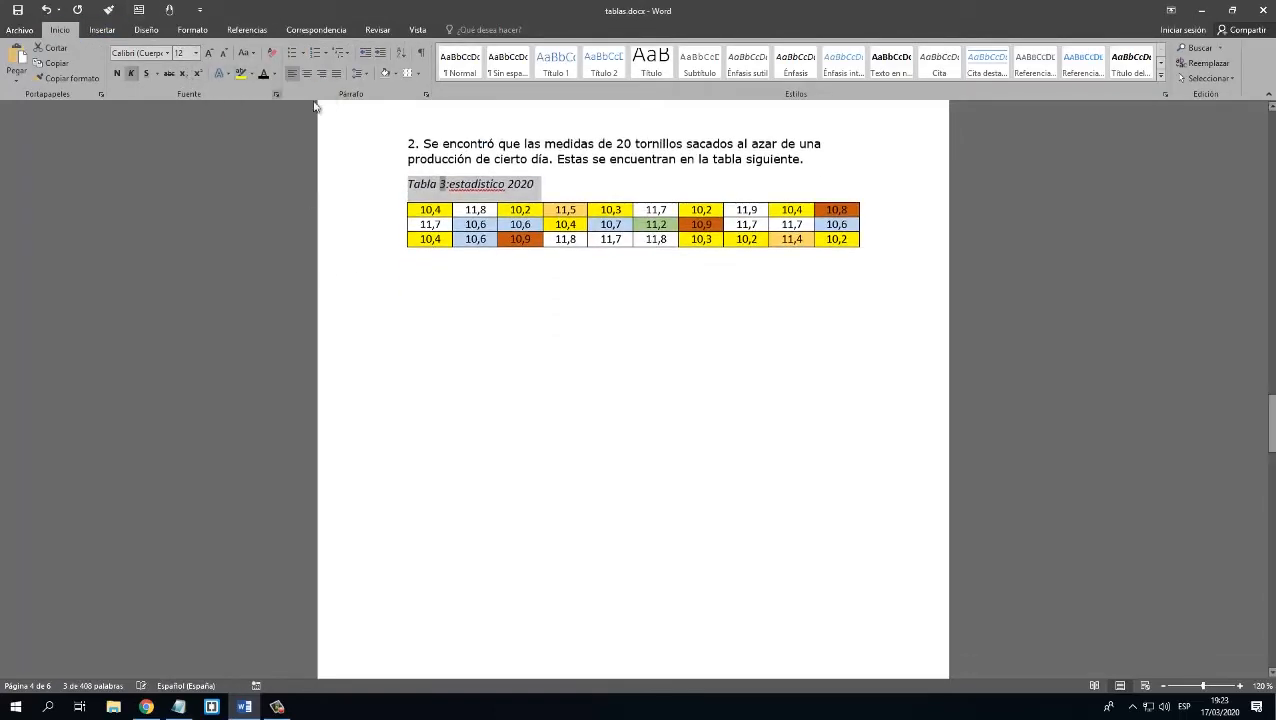
Step: Insert the caption "Tabla 4:frecuencia 2020" in the empty line above the frequency table on page 5
{"action": "scroll", "coordinate": [550, 353], "scroll_direction": "down", "scroll_amount": 15}
{"action": "left_click", "coordinate": [247, 30]}
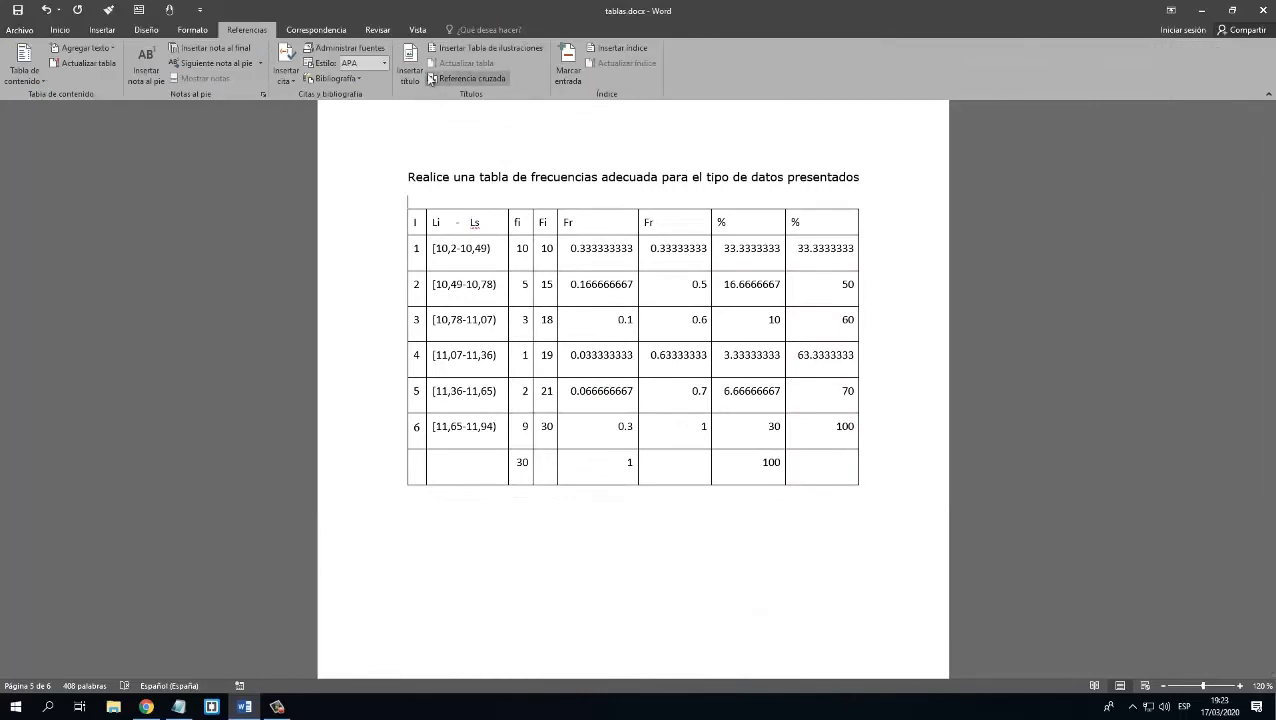
{"action": "left_click", "coordinate": [420, 72]}
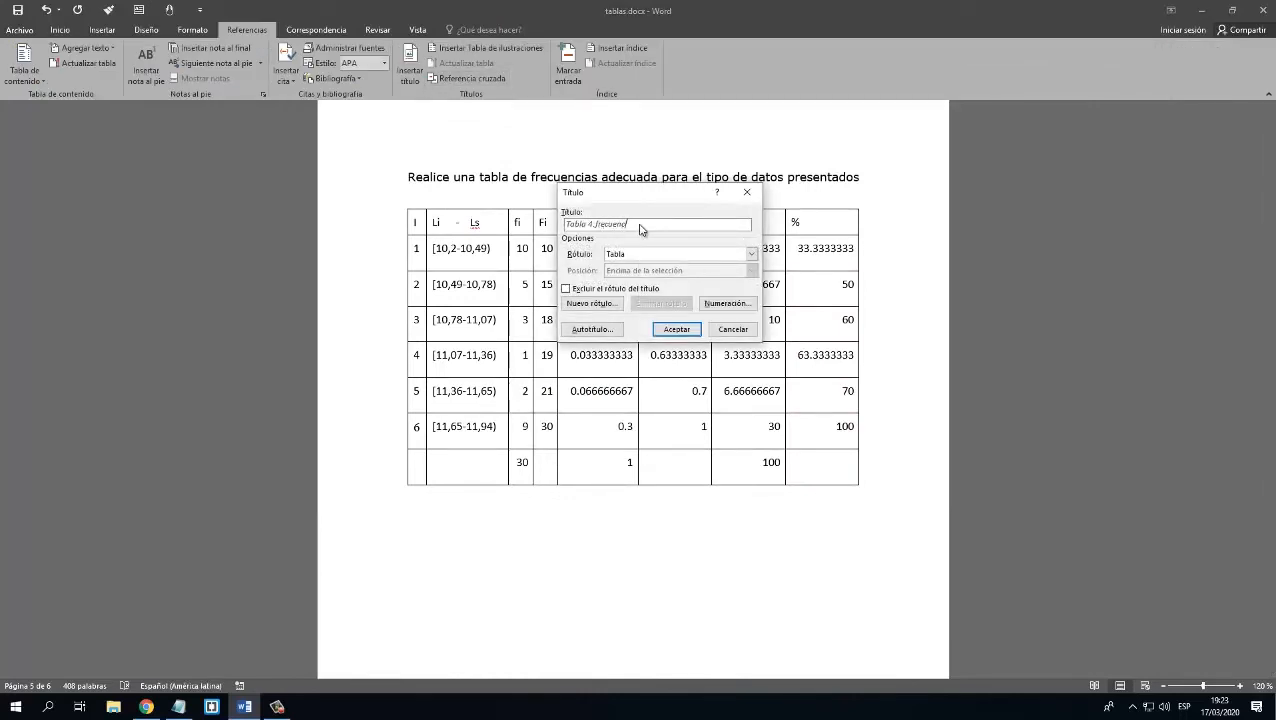
{"action": "type", "text": ":frecuencia 2020"}
{"action": "left_click", "coordinate": [677, 329]}
Step: Set the font size of the whole "Tabla 4:frecuencia 2020" caption to 12
{"action": "left_click", "coordinate": [335, 202]}
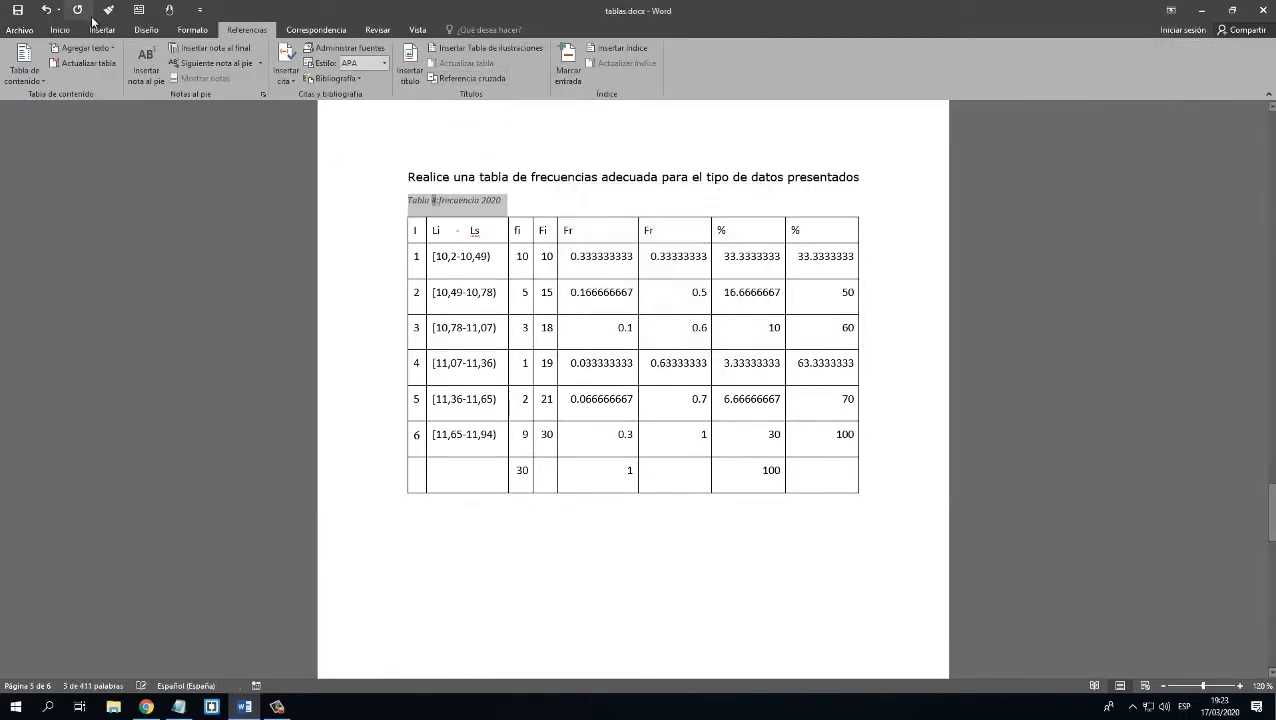
{"action": "left_click", "coordinate": [60, 30]}
{"action": "left_click", "coordinate": [183, 52]}
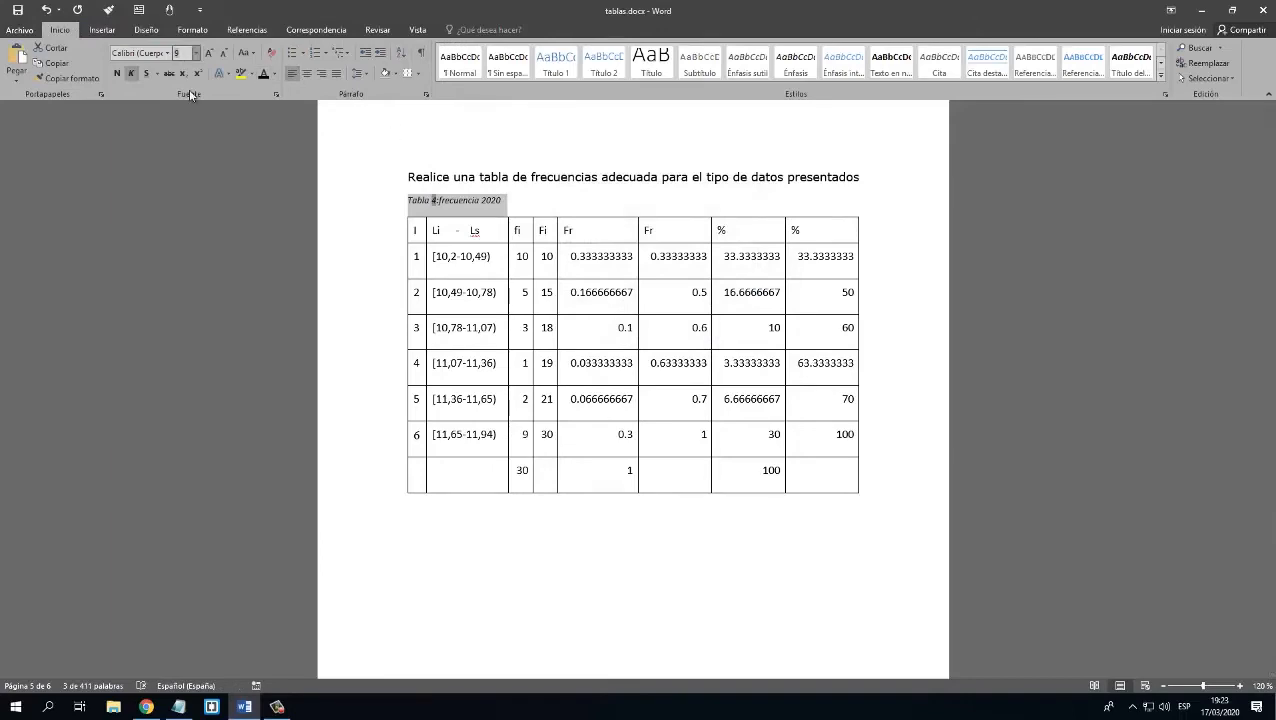
{"action": "type", "text": "12"}
{"action": "key", "text": "Return"}
Step: Insert the caption "Tabla 5: estadsitica 5" in the empty line above exercise 3's frequency table on page 6
{"action": "scroll", "coordinate": [612, 420], "scroll_direction": "down", "scroll_amount": 8}
{"action": "left_click", "coordinate": [408, 378]}
{"action": "left_click", "coordinate": [247, 30]}
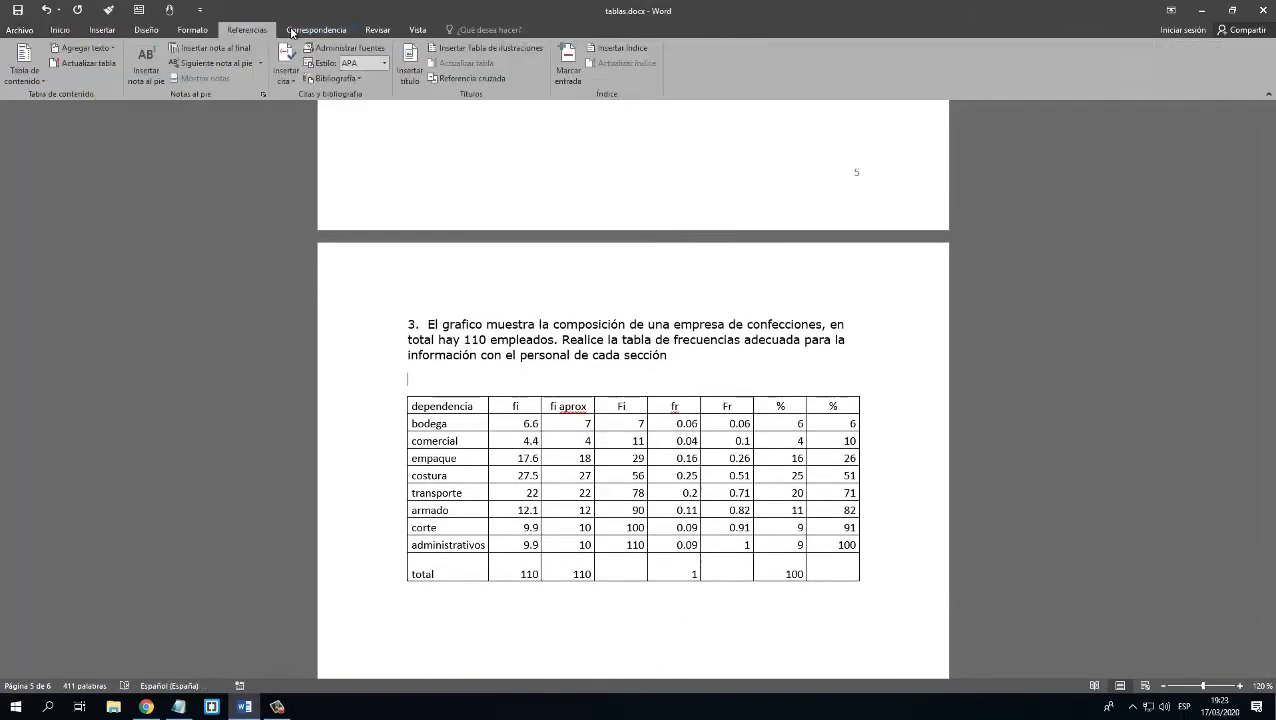
{"action": "left_click", "coordinate": [409, 65]}
{"action": "type", "text": ": estad"}
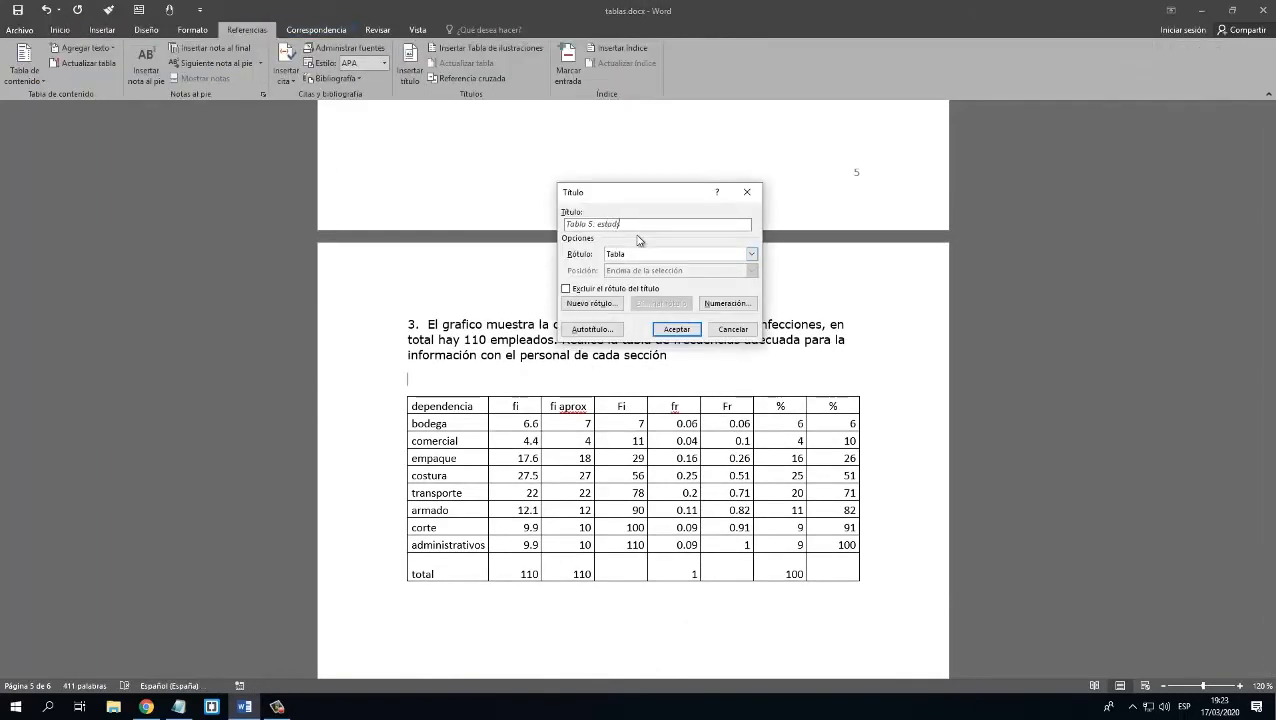
{"action": "type", "text": "ística 5"}
{"action": "left_click", "coordinate": [677, 329]}
Step: Set the font size of the whole Tabla 5 caption to 12
{"action": "left_click", "coordinate": [370, 380]}
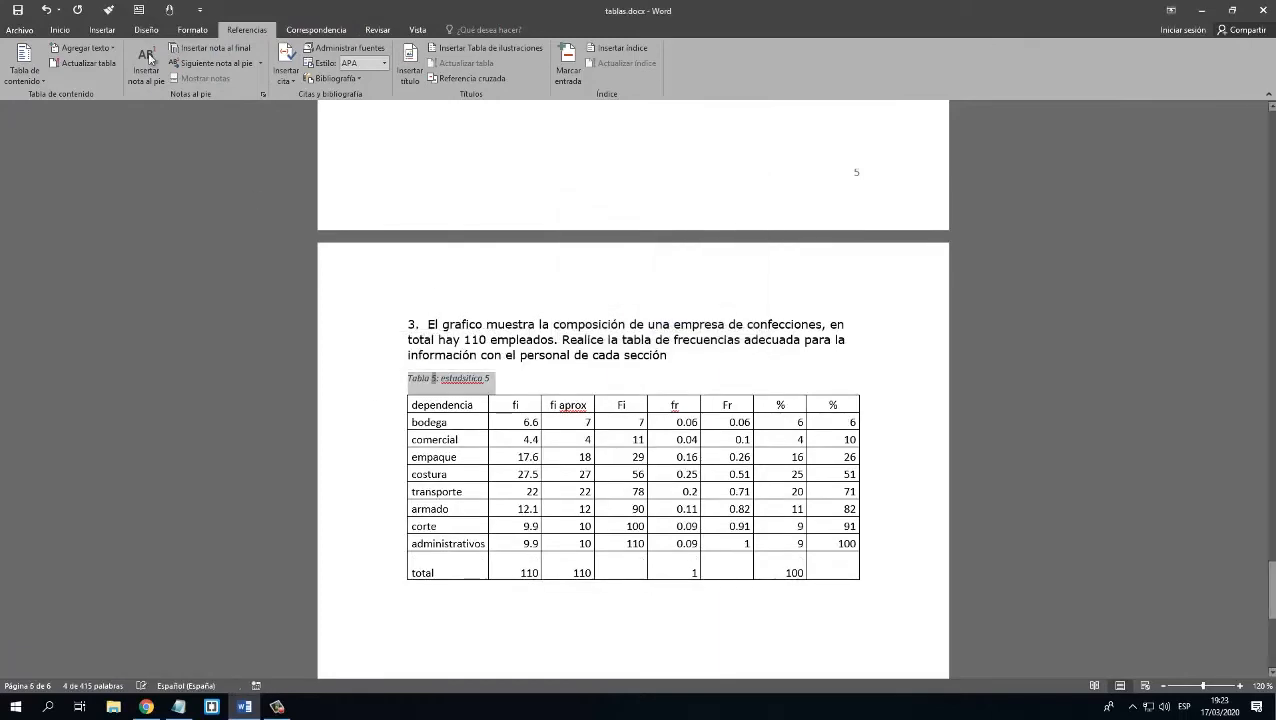
{"action": "left_click", "coordinate": [60, 30]}
{"action": "type", "text": "12"}
{"action": "key", "text": "Return"}
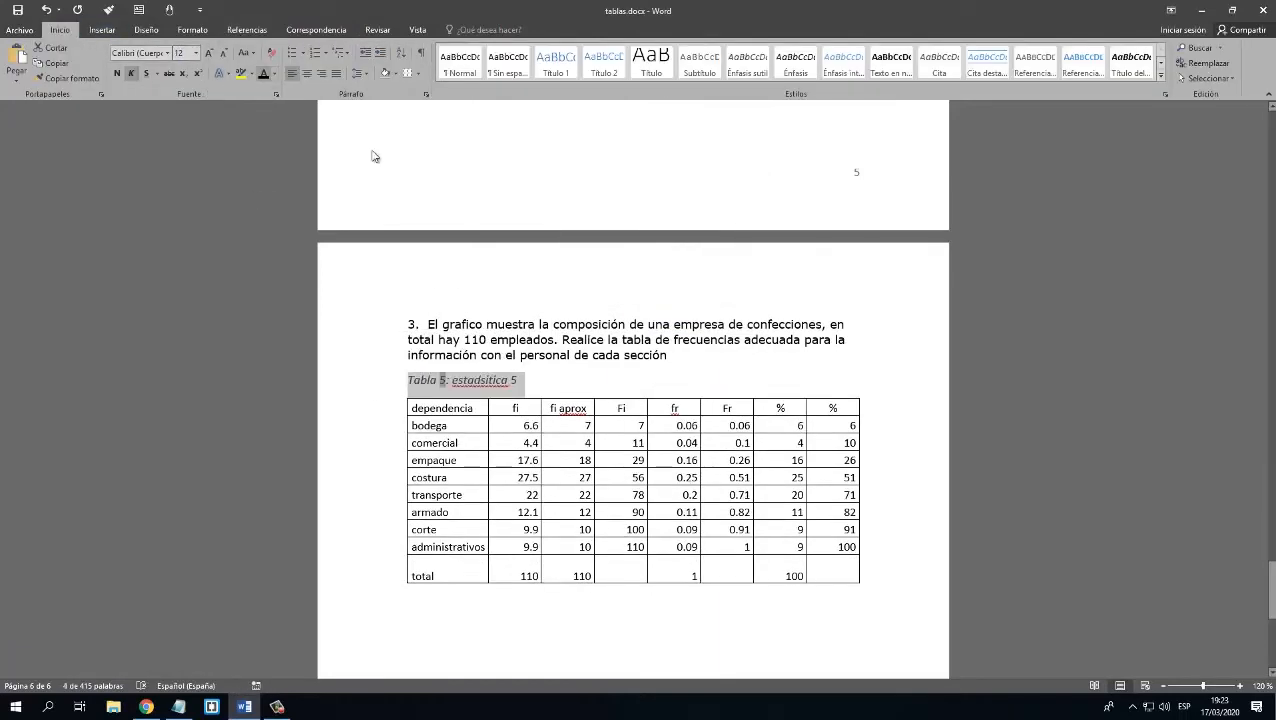
{"action": "left_click", "coordinate": [673, 372]}
Step: Open the table of illustrations settings on the blank first page and review the preview of the Tabla entries
{"action": "scroll", "coordinate": [673, 371], "scroll_direction": "down", "scroll_amount": 2}
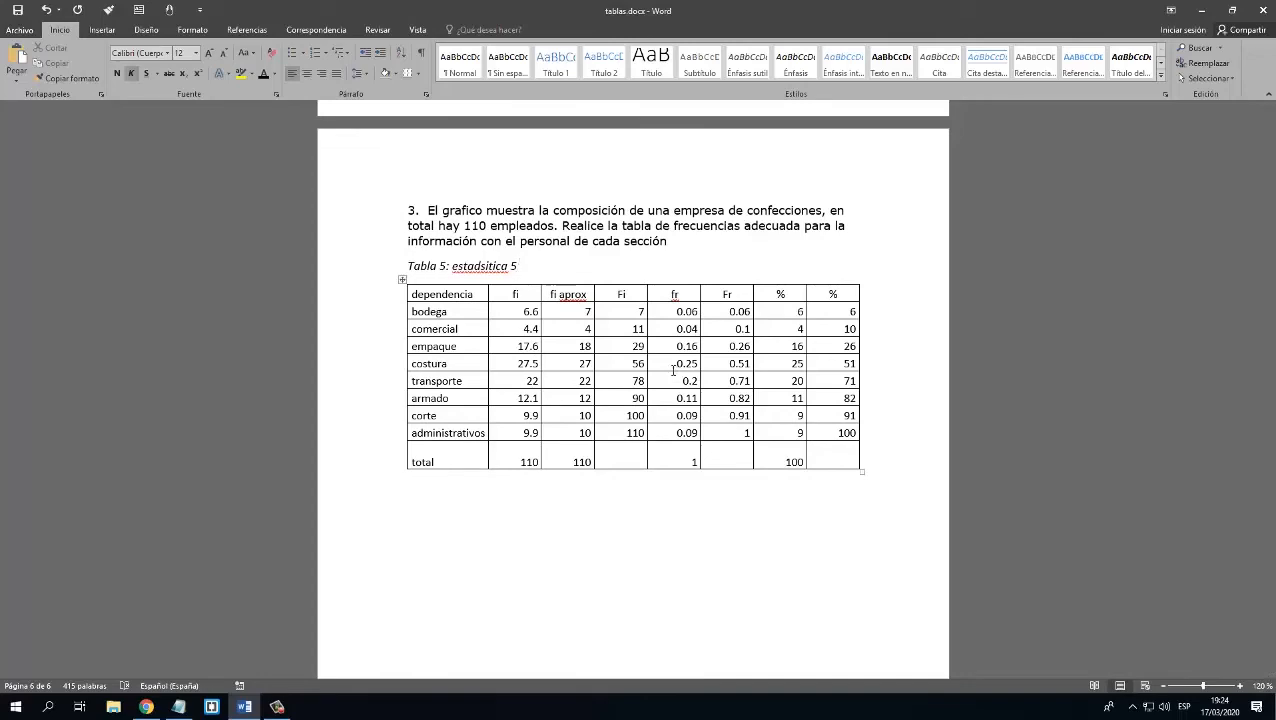
{"action": "scroll", "coordinate": [673, 370], "scroll_direction": "up", "scroll_amount": 3}
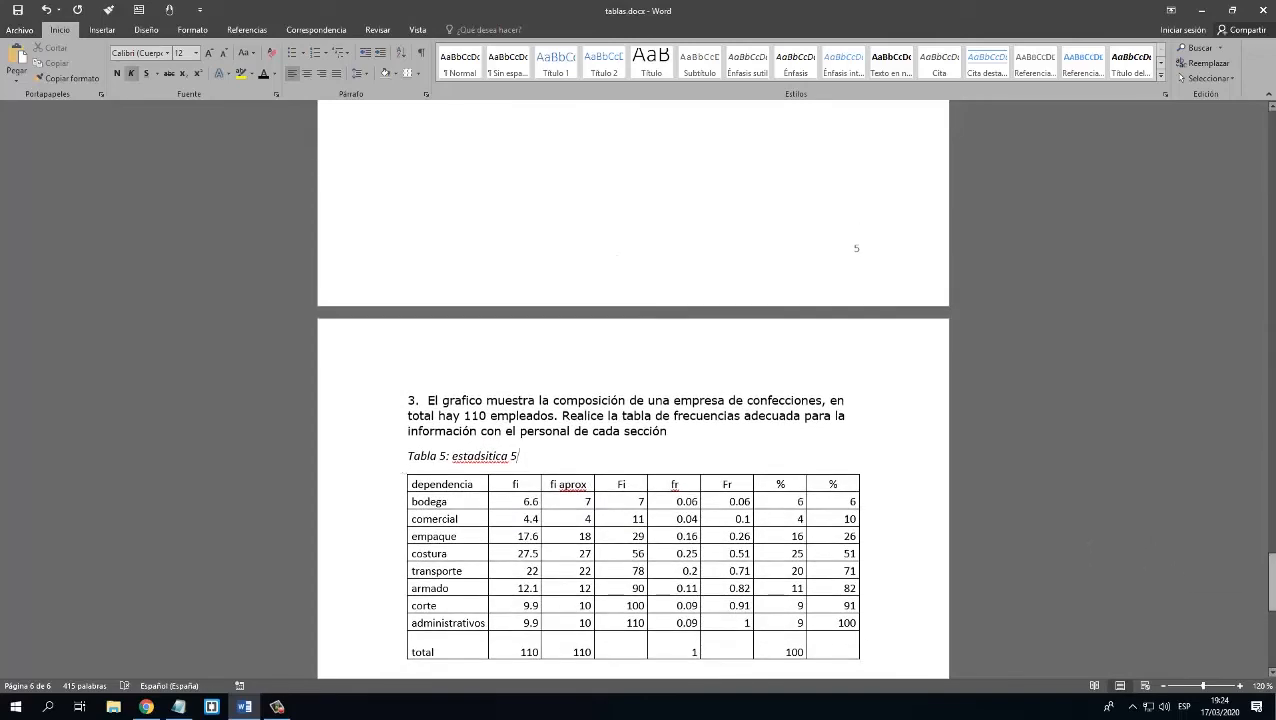
{"action": "key", "text": "ctrl+Home"}
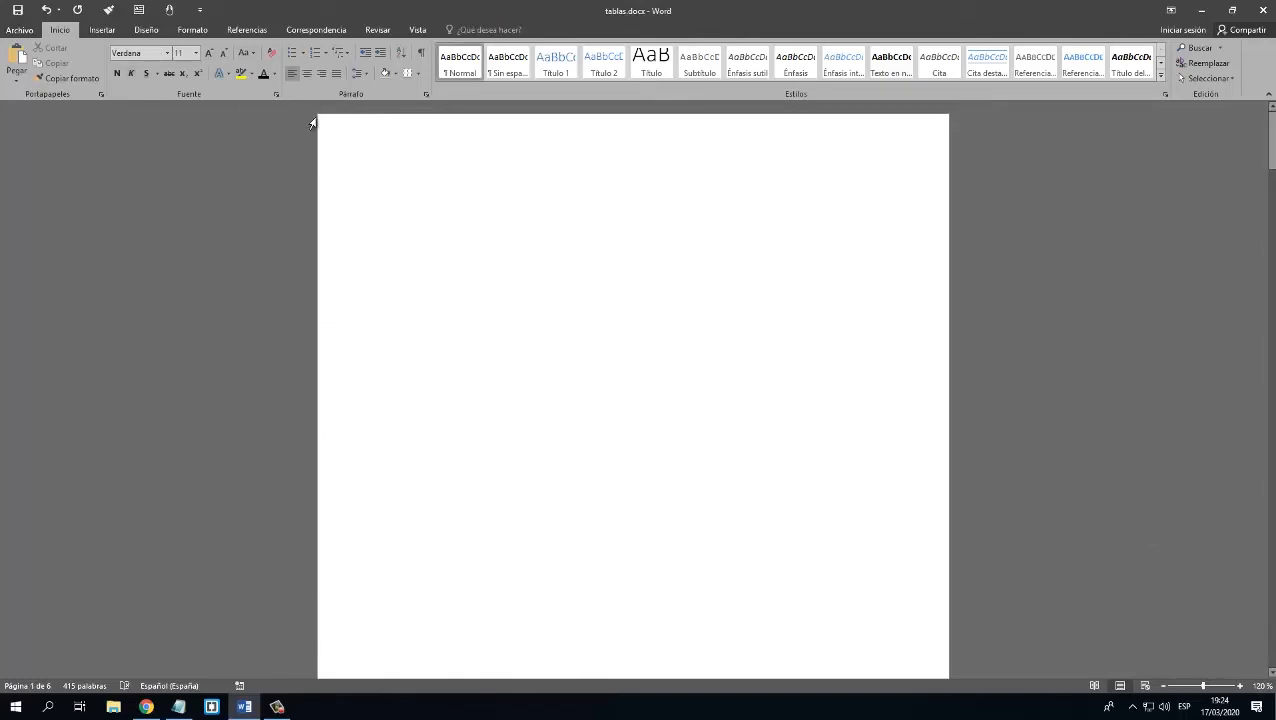
{"action": "left_click", "coordinate": [258, 31]}
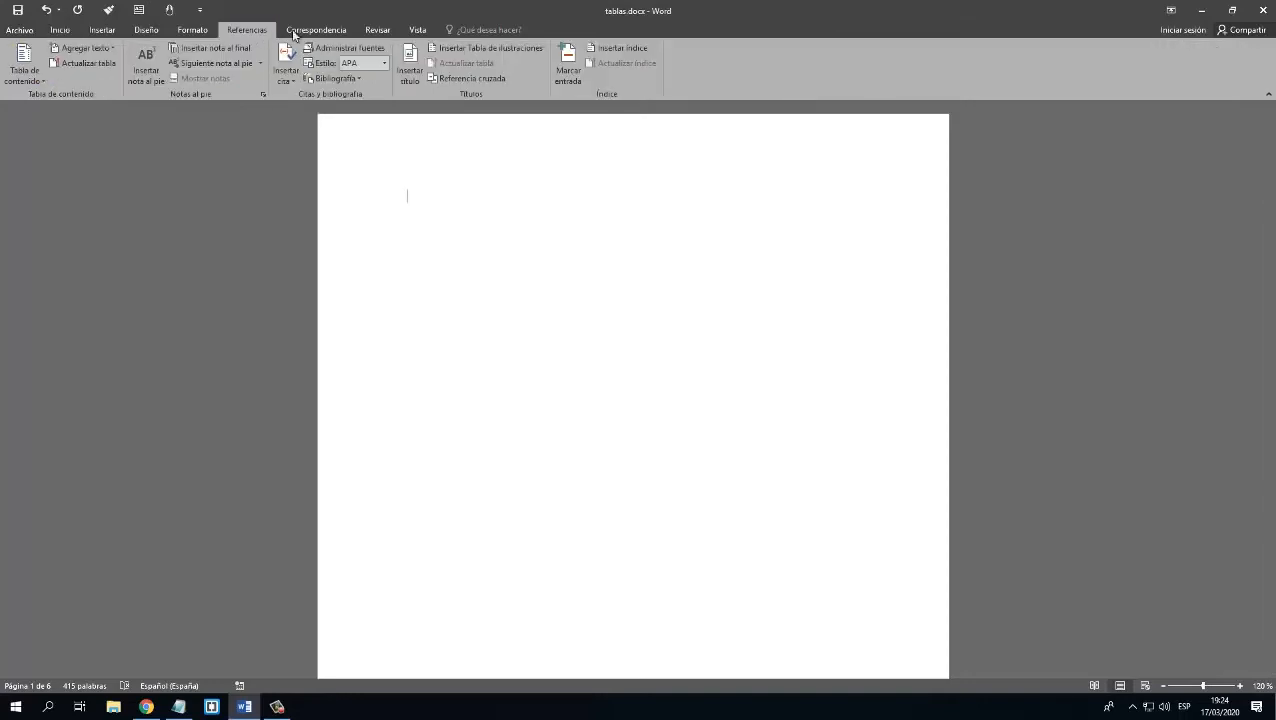
{"action": "left_click", "coordinate": [488, 48]}
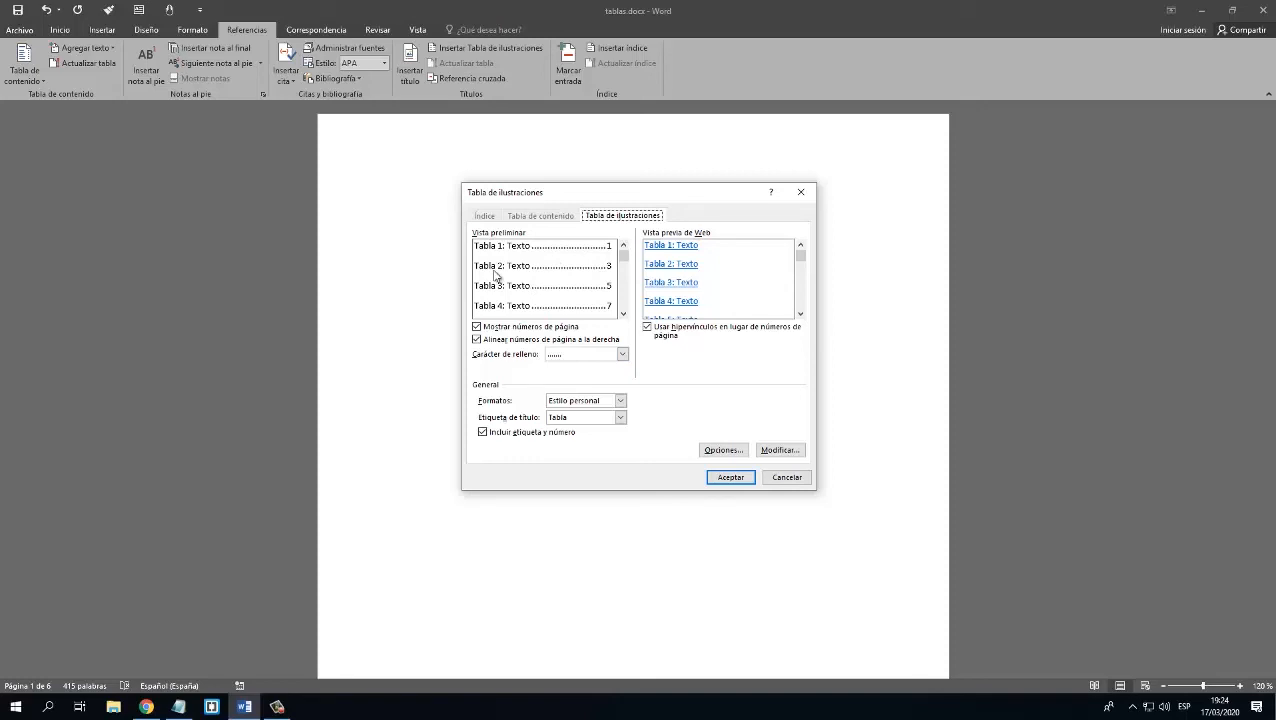
{"action": "left_click", "coordinate": [624, 314]}
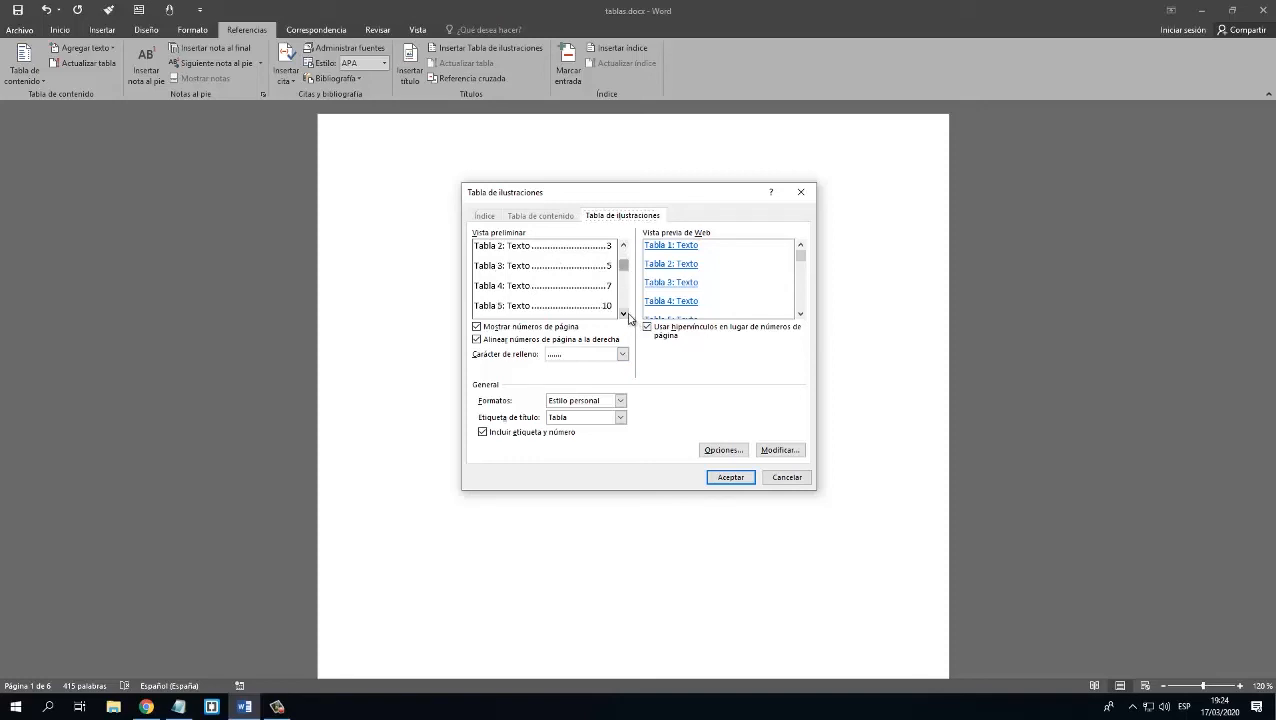
{"action": "left_click", "coordinate": [624, 314]}
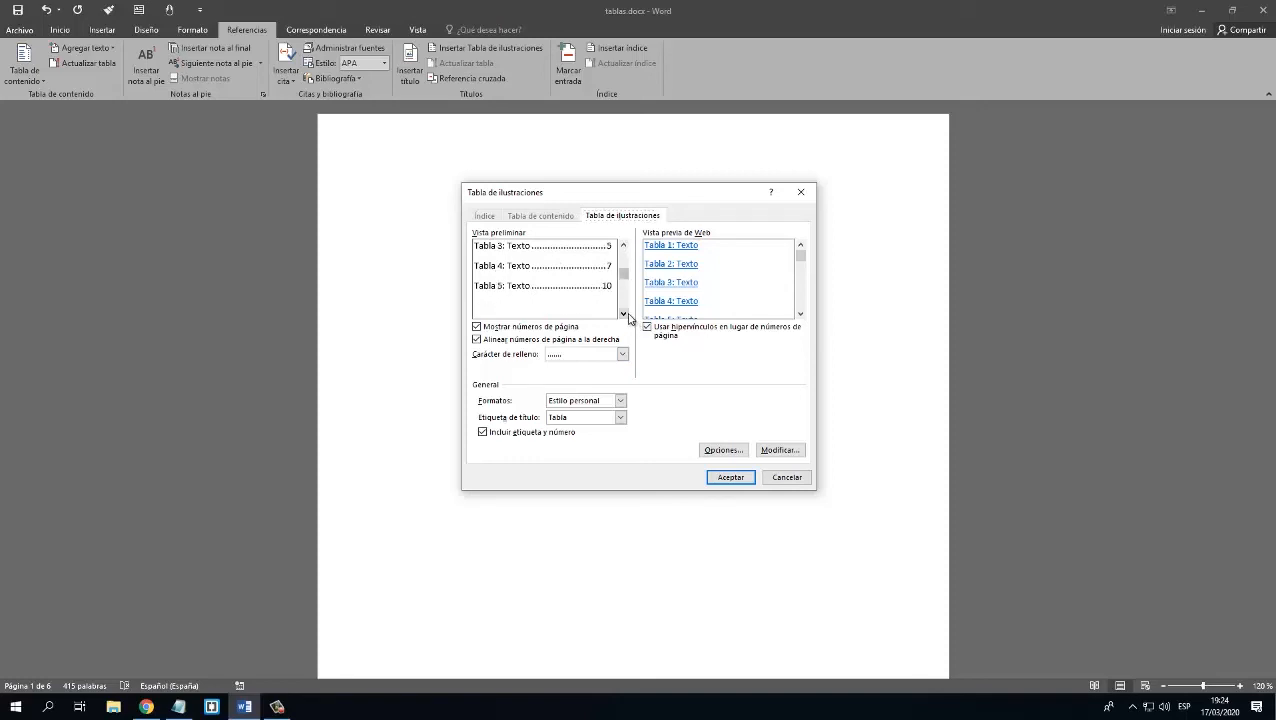
{"action": "left_click", "coordinate": [624, 245]}
{"action": "left_click", "coordinate": [624, 245]}
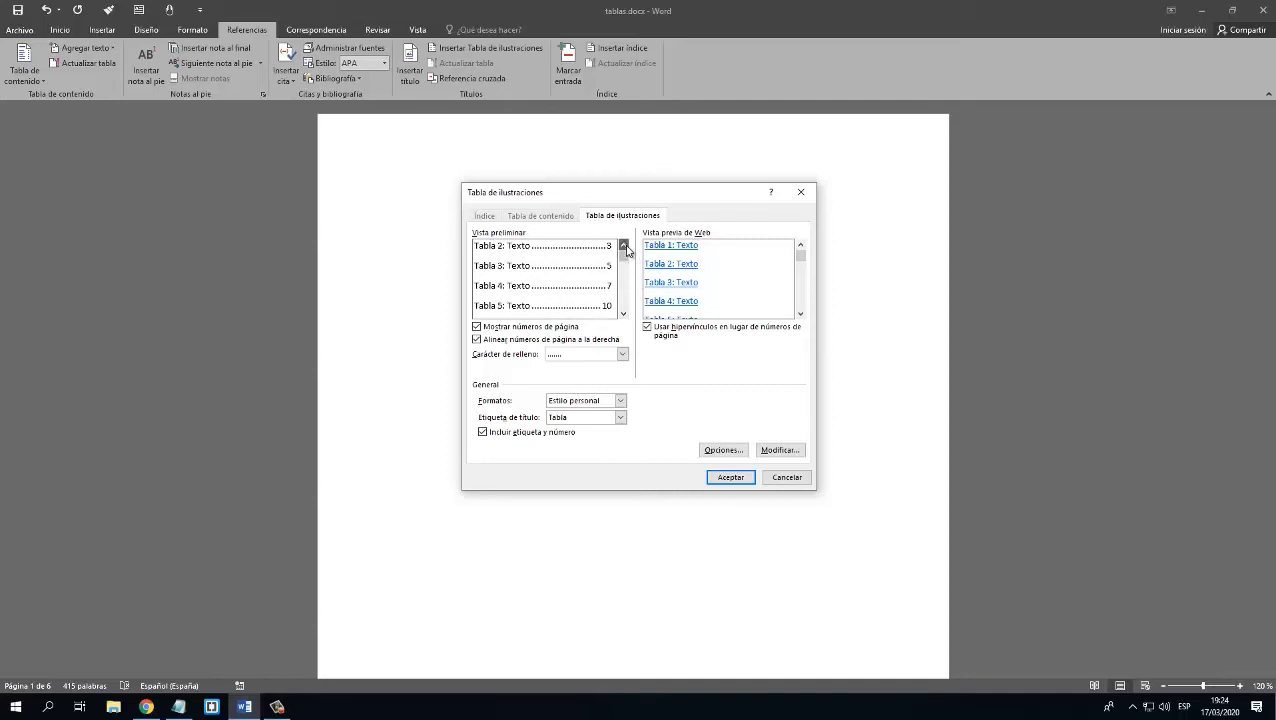
Step: Try the fill character (ninguno) for the list of tables and return to the dotted leader
{"action": "left_click", "coordinate": [611, 356]}
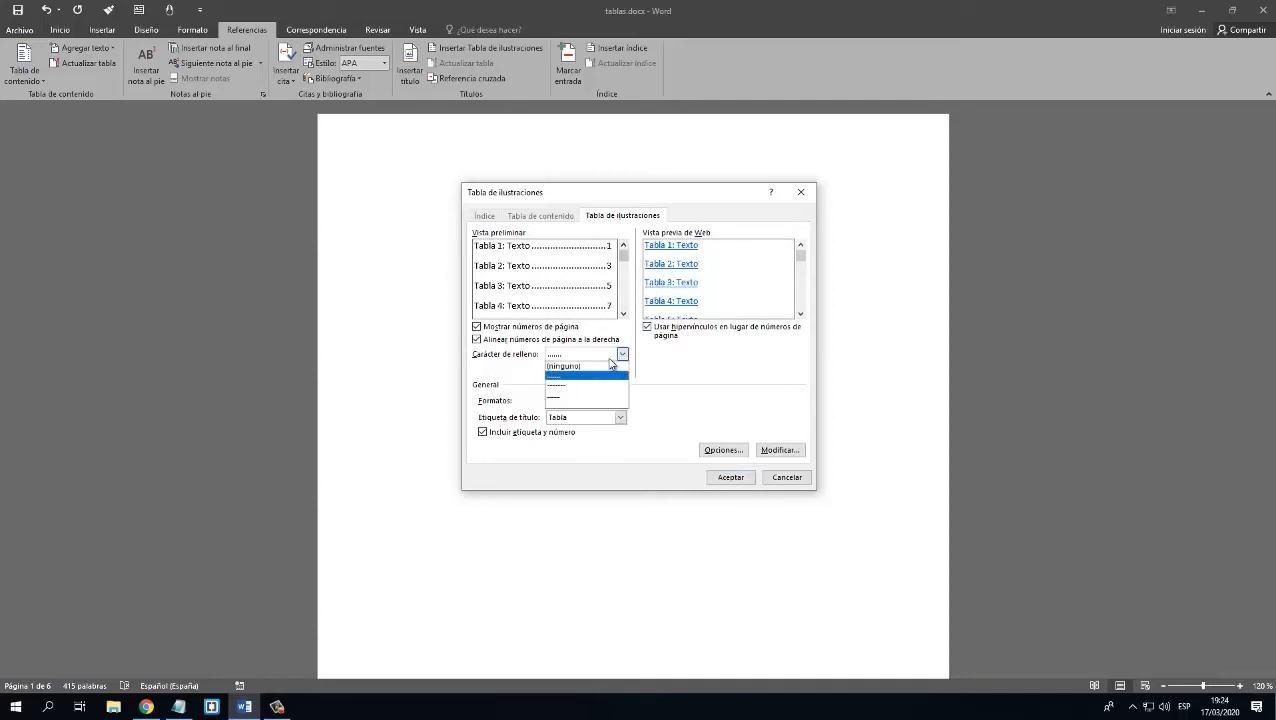
{"action": "left_click", "coordinate": [596, 366]}
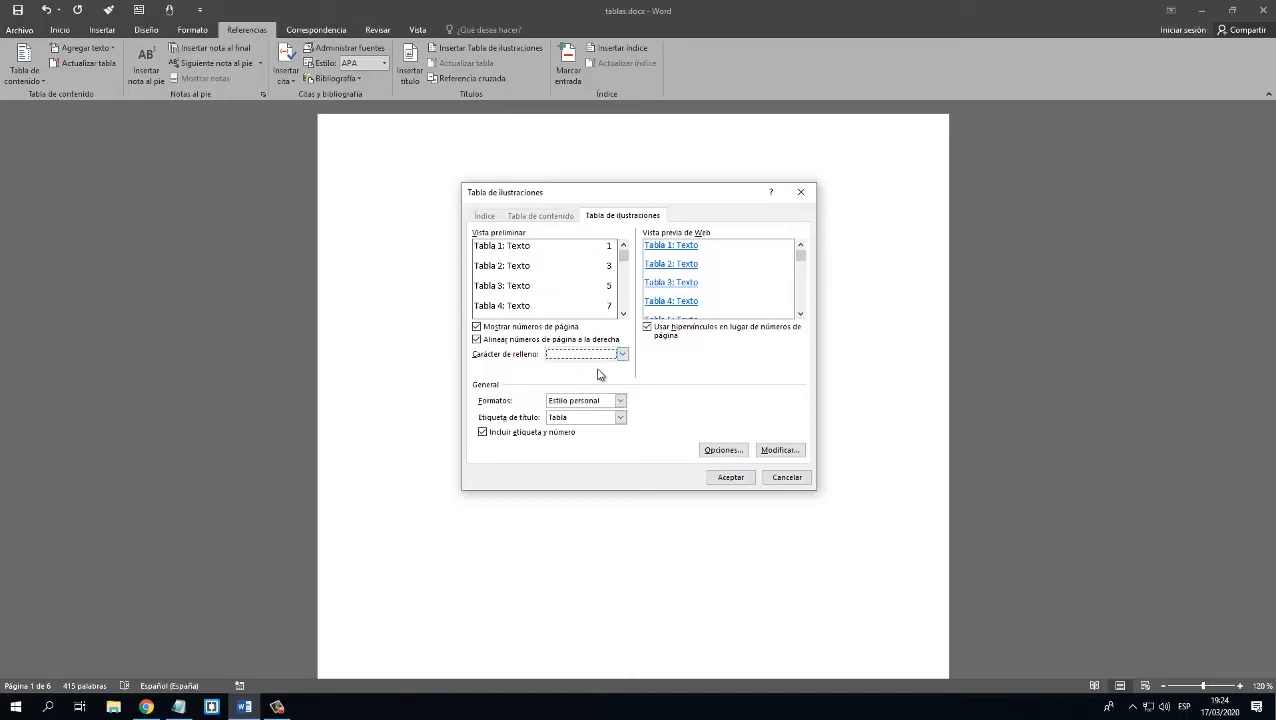
{"action": "left_click", "coordinate": [620, 359]}
{"action": "left_click", "coordinate": [587, 378]}
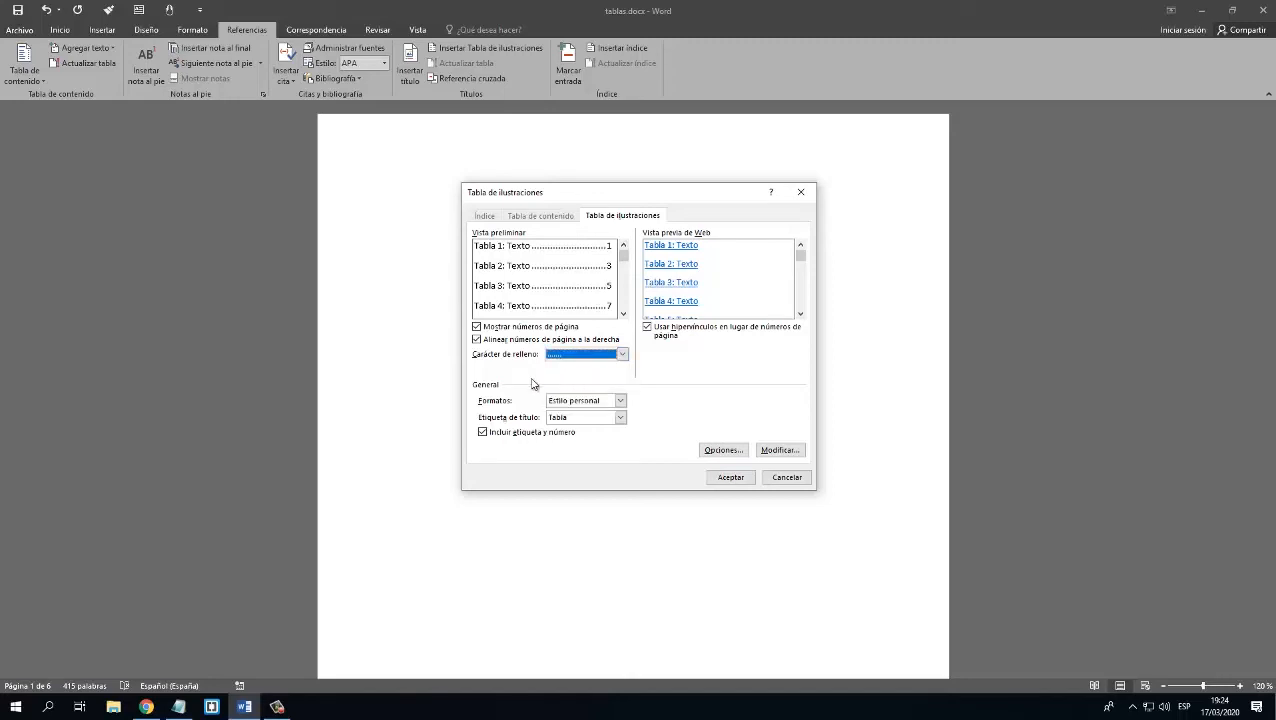
Step: Insert the list of tables in the Estilo personal format on the first page, after previewing the Clásico format
{"action": "left_click", "coordinate": [620, 401]}
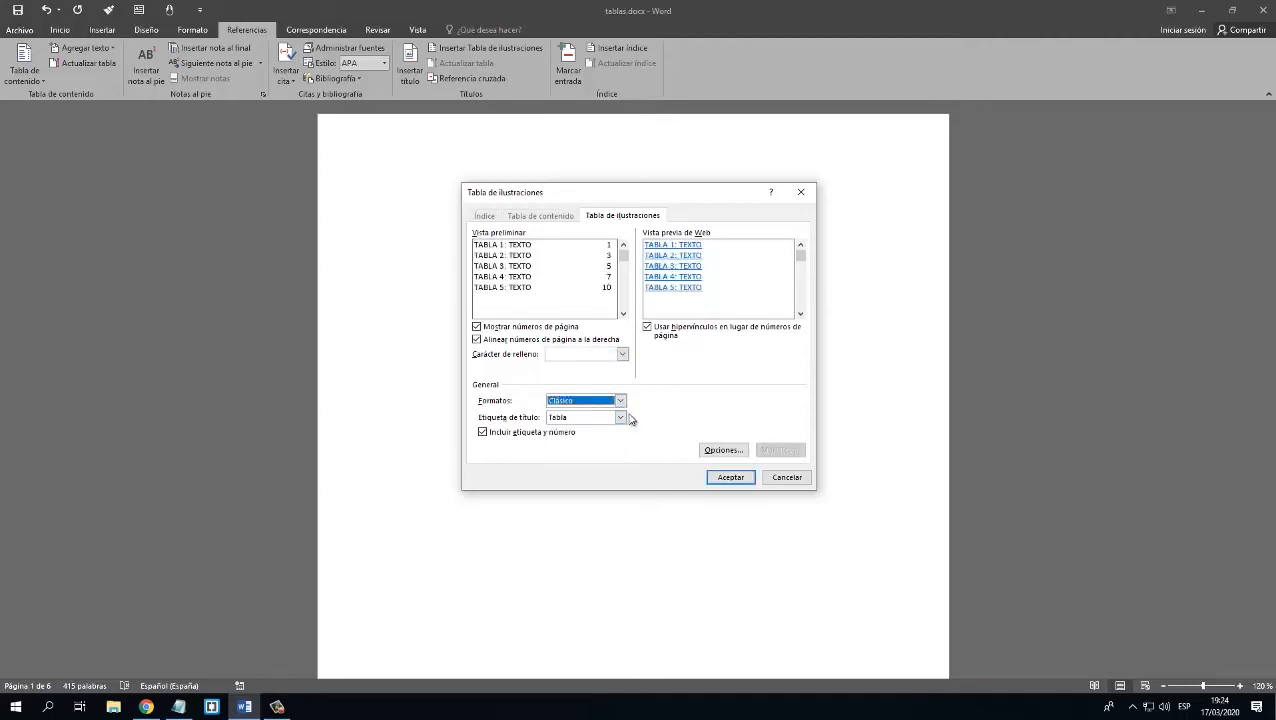
{"action": "left_click", "coordinate": [620, 400]}
{"action": "left_click", "coordinate": [585, 412]}
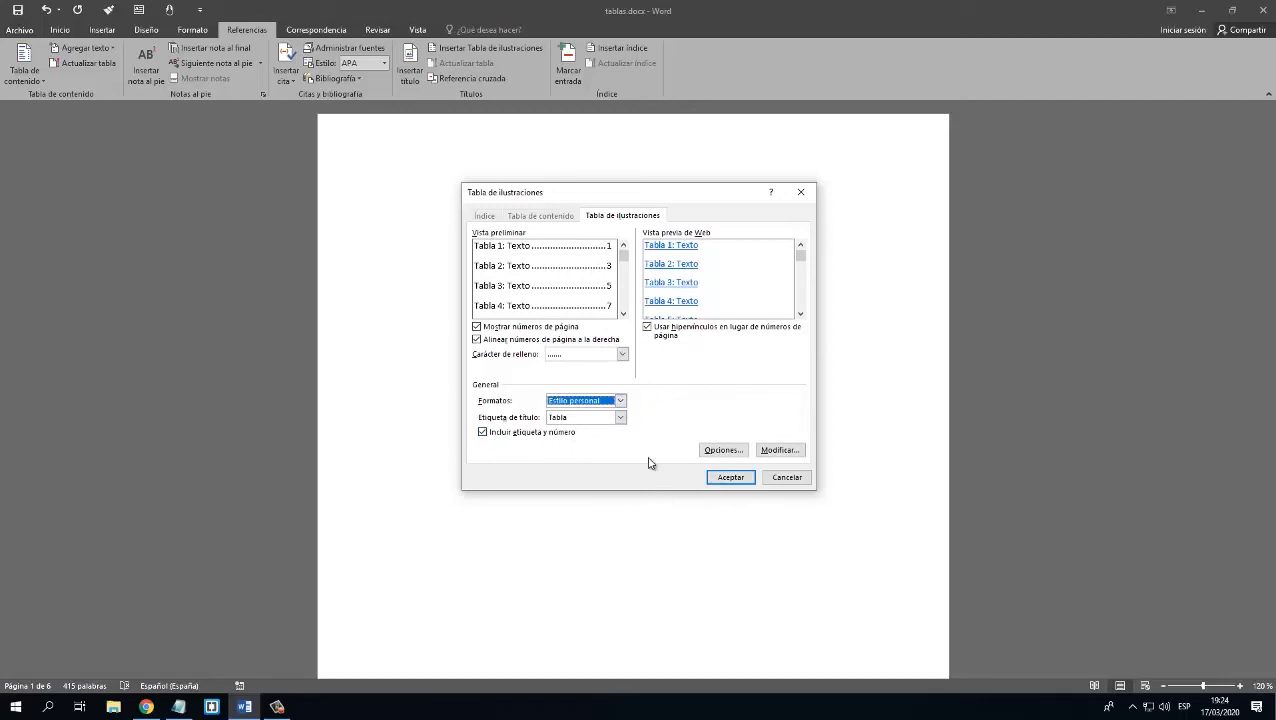
{"action": "left_click", "coordinate": [731, 478]}
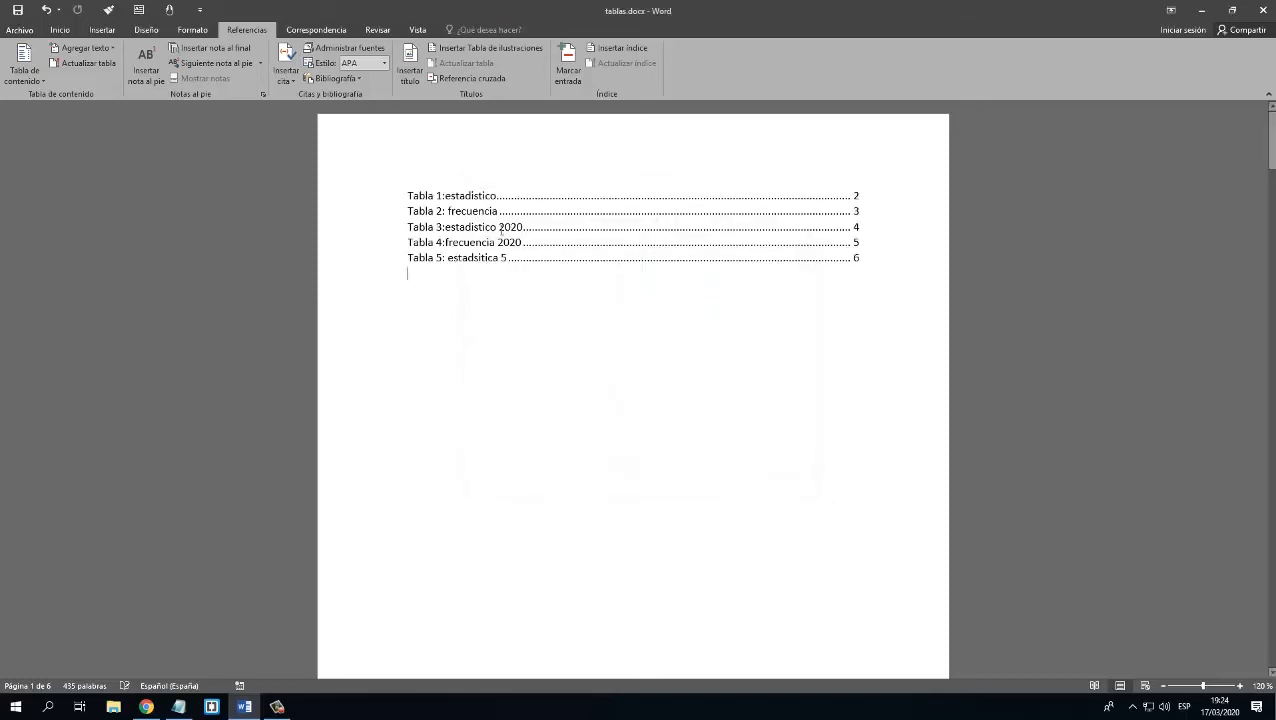
Step: Add the heading "Lista de tablas" on a new line above the inserted list, leaving an empty line between them
{"action": "left_click", "coordinate": [427, 195]}
{"action": "key", "text": "Return"}
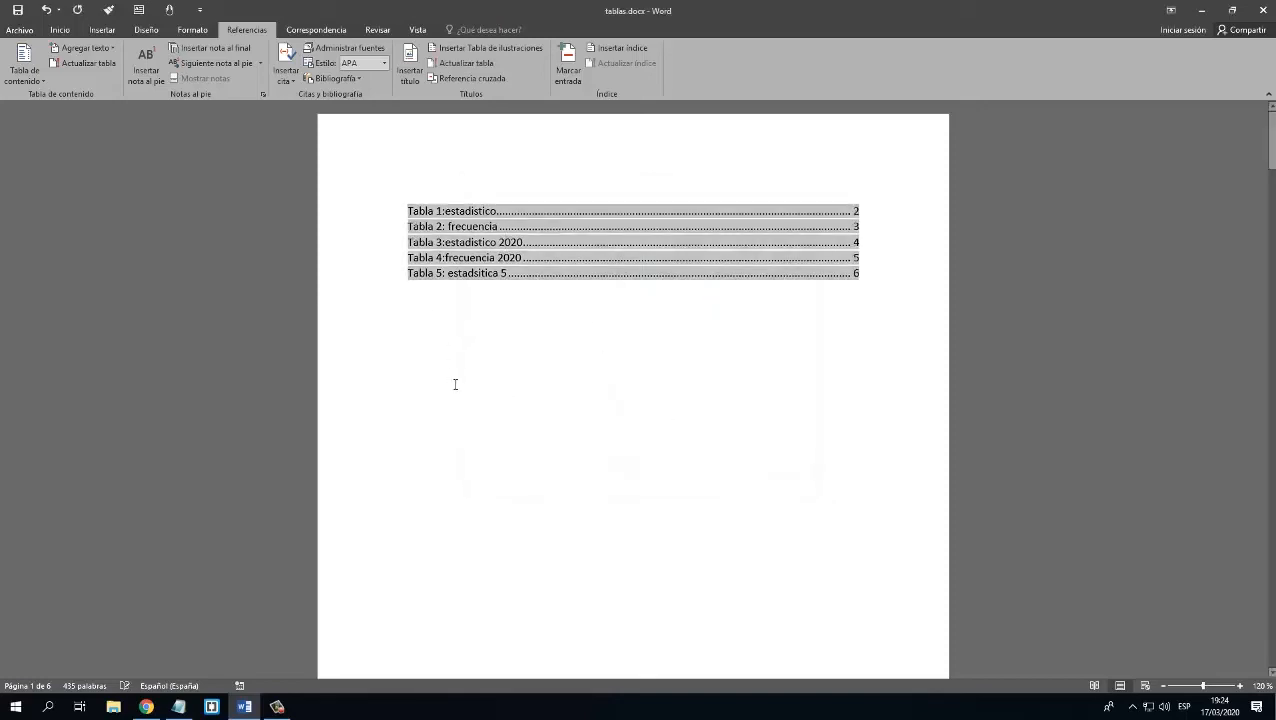
{"action": "key", "text": "Up"}
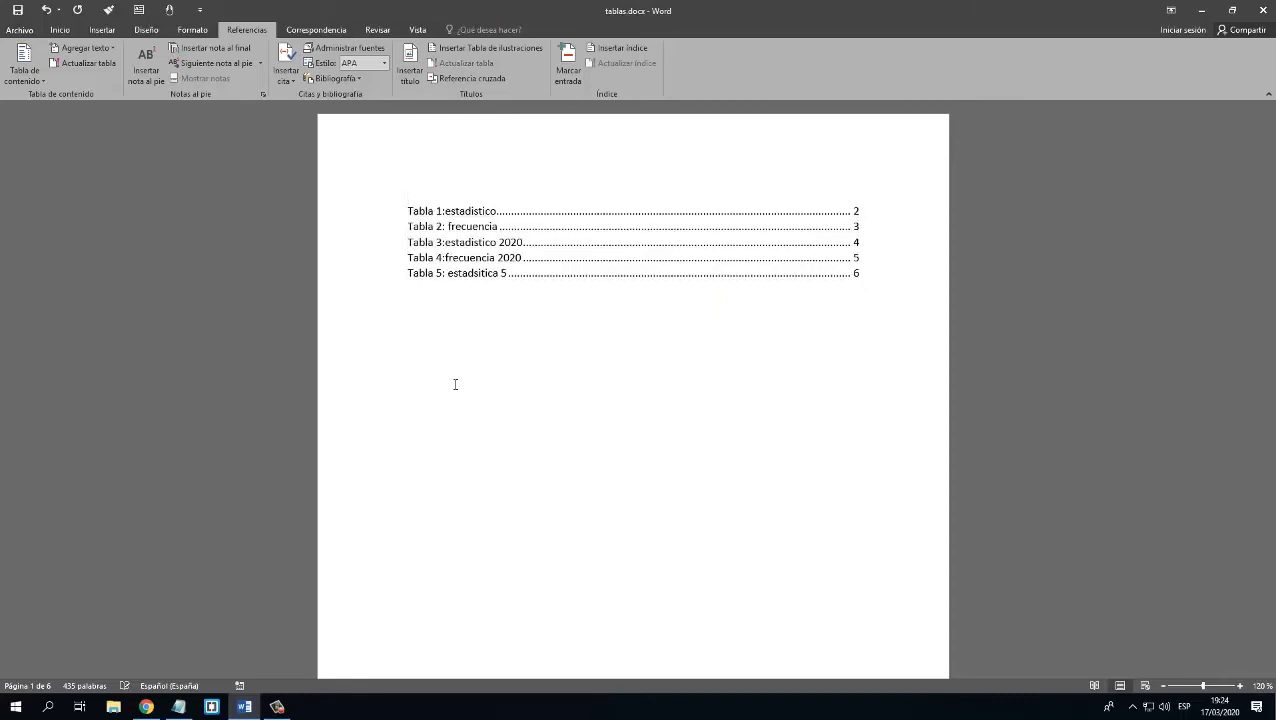
{"action": "key", "text": "Return"}
{"action": "type", "text": "Lista de "}
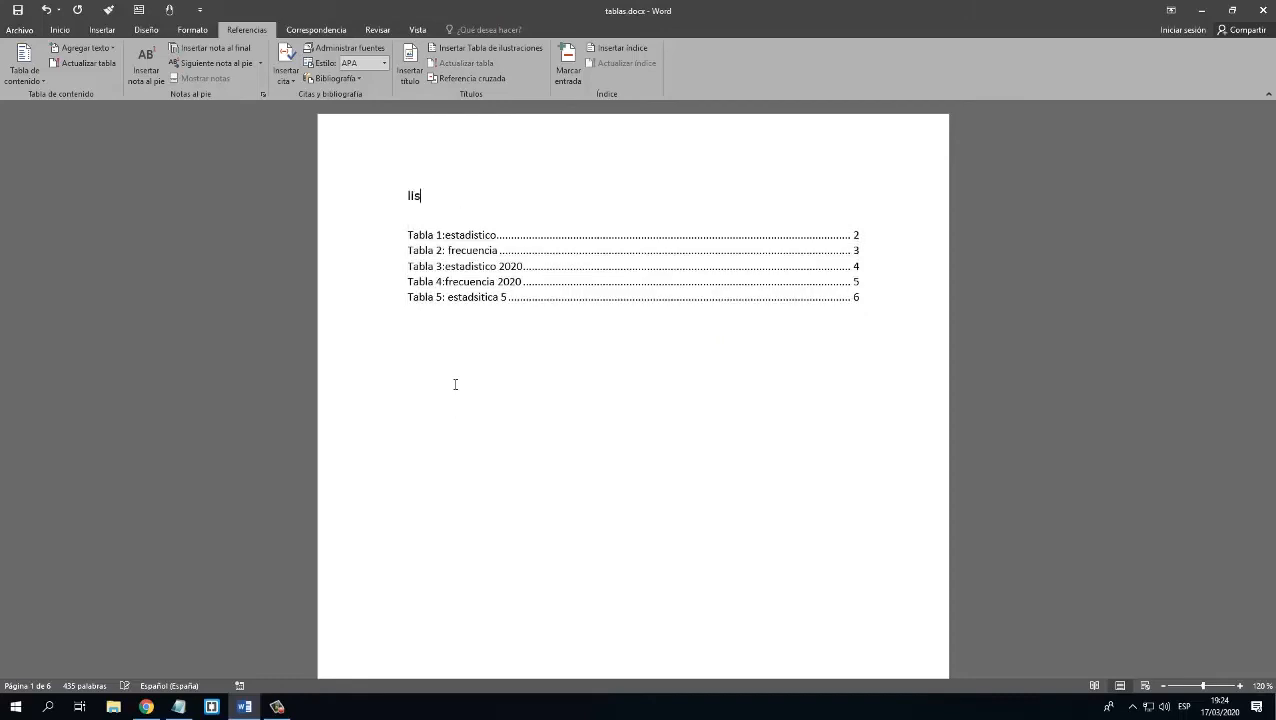
{"action": "type", "text": "tablas"}
Step: Increase the line spacing of all five entries in the list of tables
{"action": "left_click", "coordinate": [520, 301]}
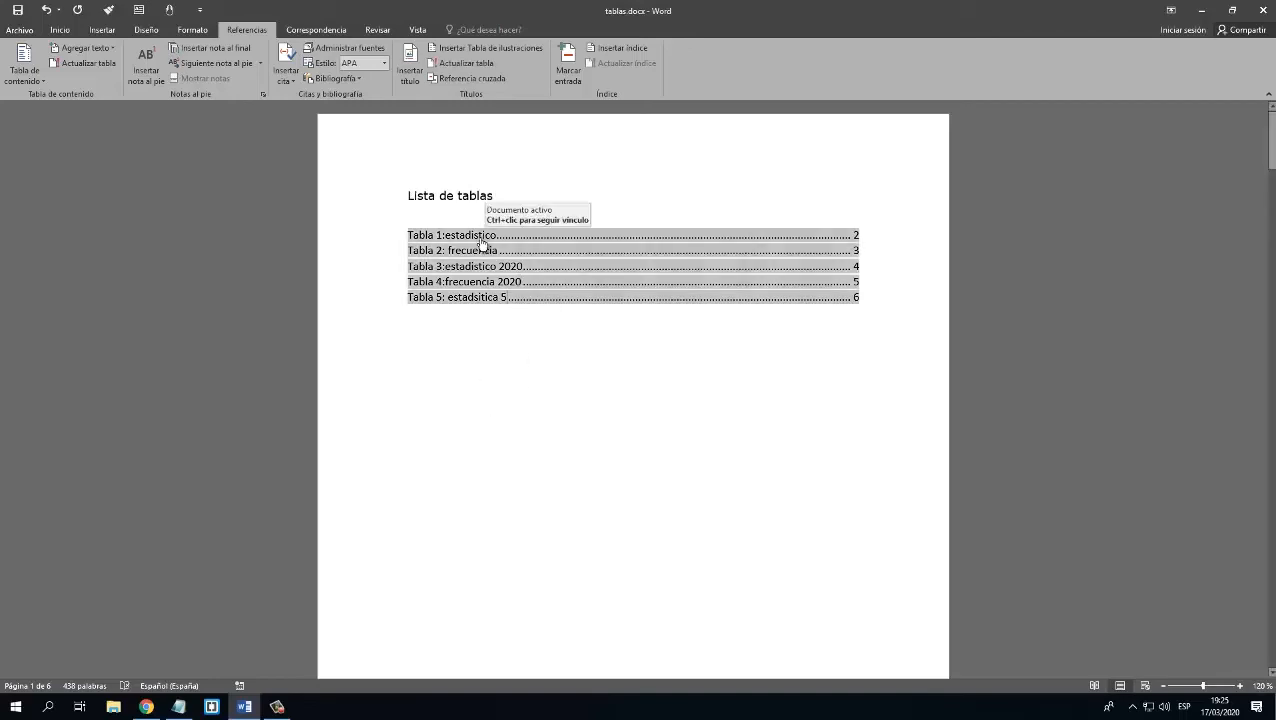
{"action": "left_click", "coordinate": [526, 324]}
{"action": "left_click", "coordinate": [420, 235]}
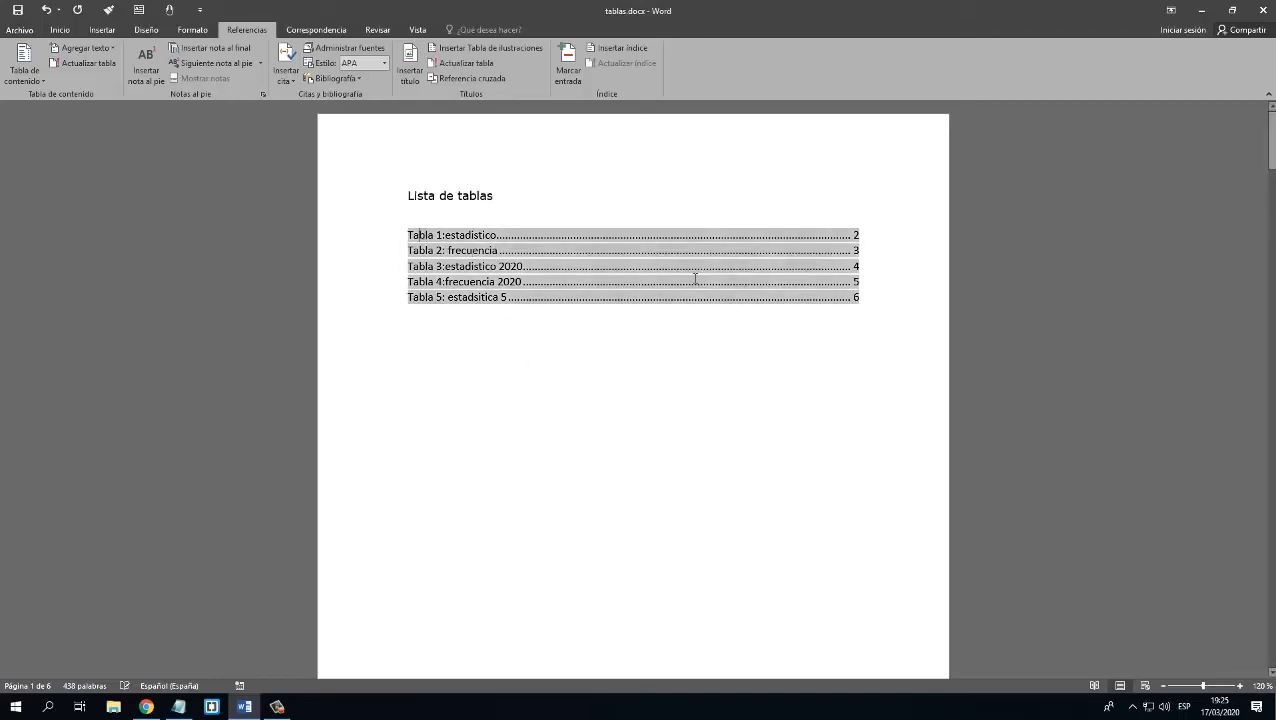
{"action": "left_click", "coordinate": [842, 300], "text": "shift"}
{"action": "left_click", "coordinate": [60, 29]}
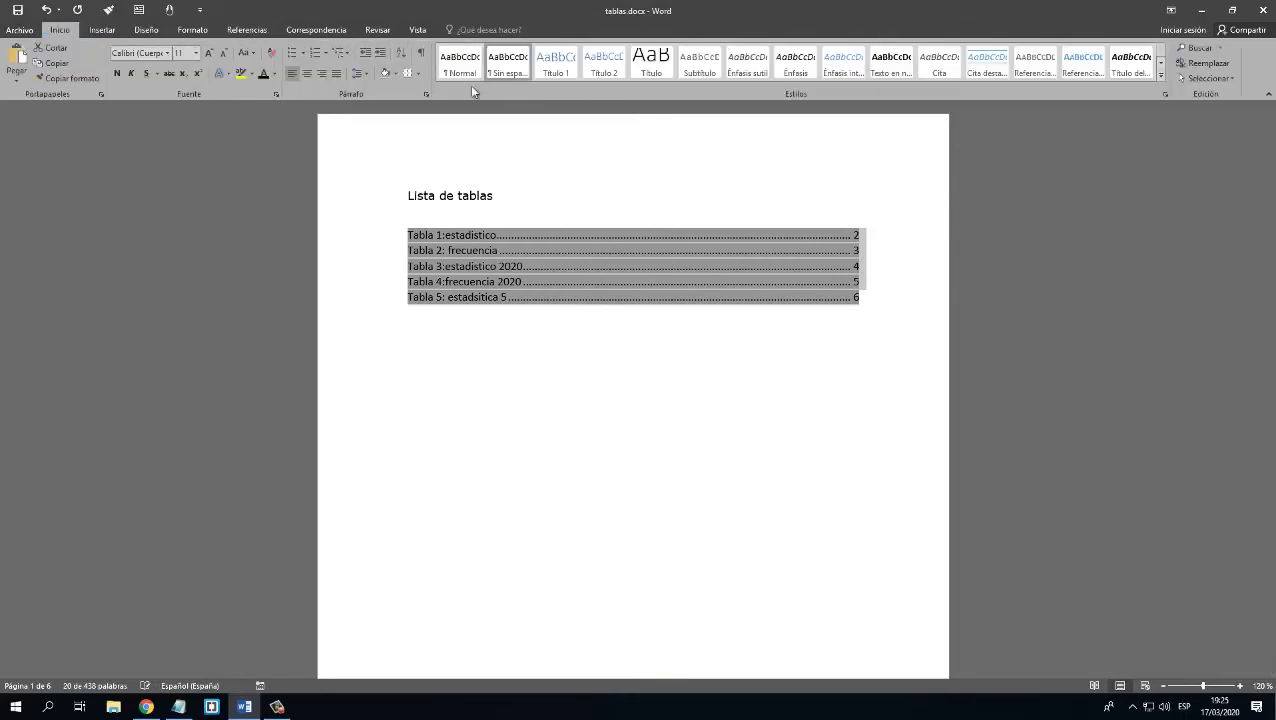
{"action": "left_click", "coordinate": [358, 73]}
{"action": "left_click", "coordinate": [377, 122]}
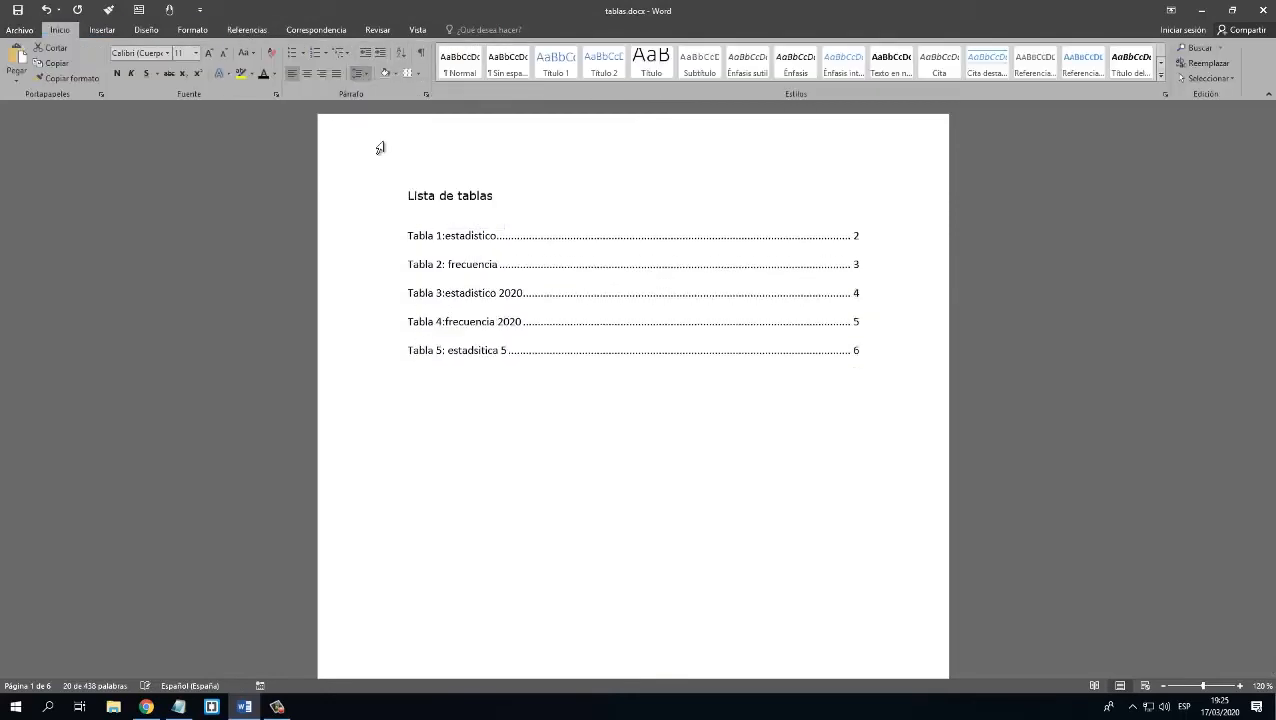
Step: Centre the heading "Lista de tablas" on the first page
{"action": "left_click", "coordinate": [561, 370]}
{"action": "left_click", "coordinate": [349, 197]}
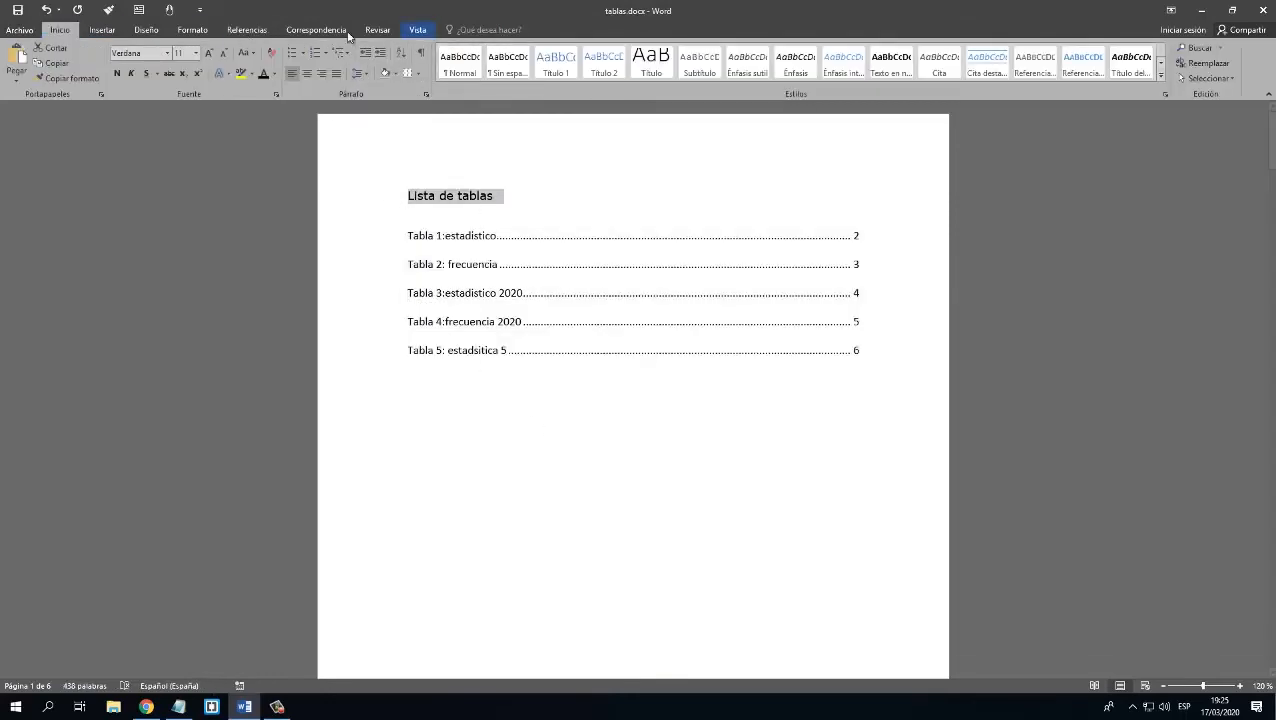
{"action": "left_click", "coordinate": [307, 73]}
{"action": "left_click", "coordinate": [551, 258]}
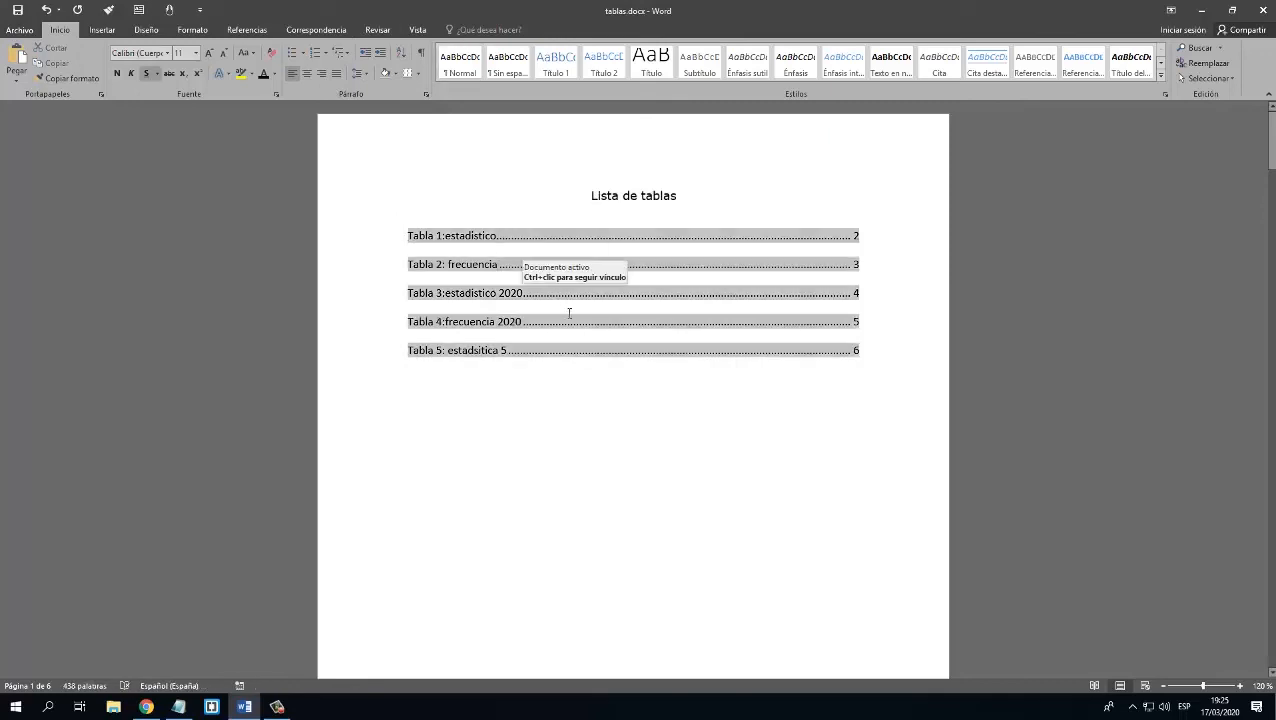
Step: Test the link of the Tabla 1 entry by following it to its table, and return to the list of tables
{"action": "left_click", "coordinate": [487, 240], "text": "ctrl"}
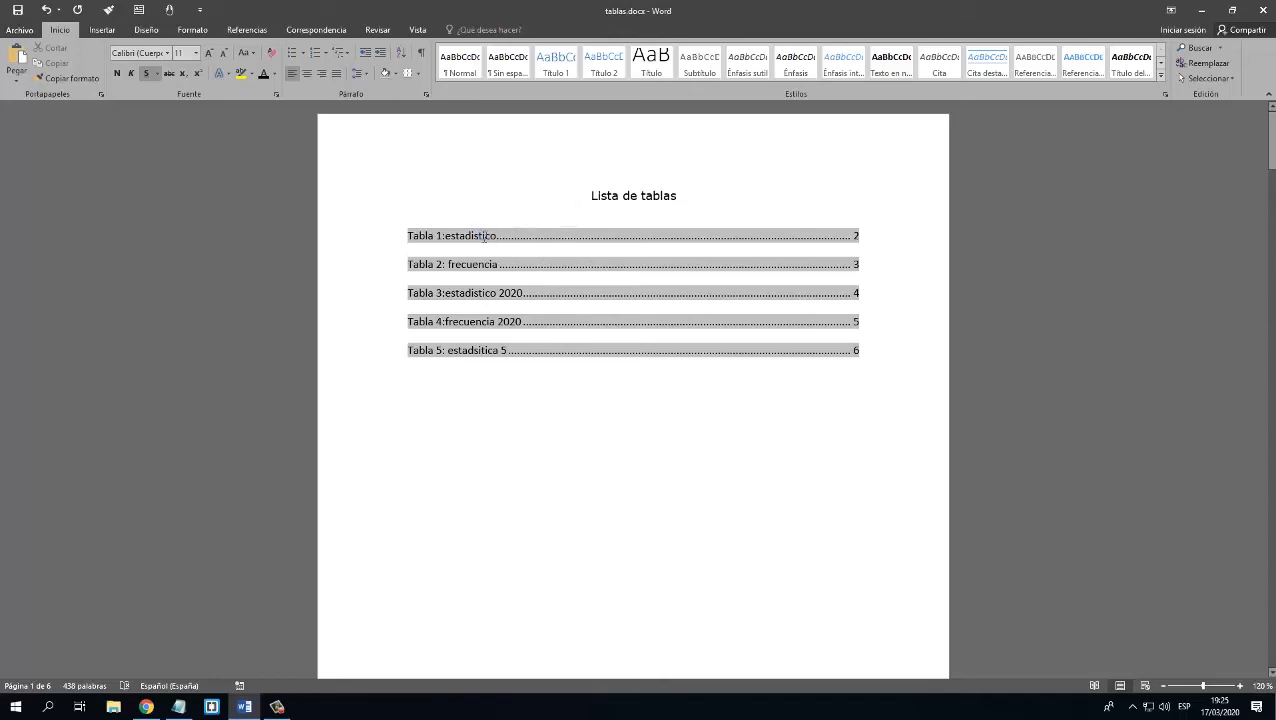
{"action": "scroll", "coordinate": [603, 307], "scroll_direction": "up", "scroll_amount": 15}
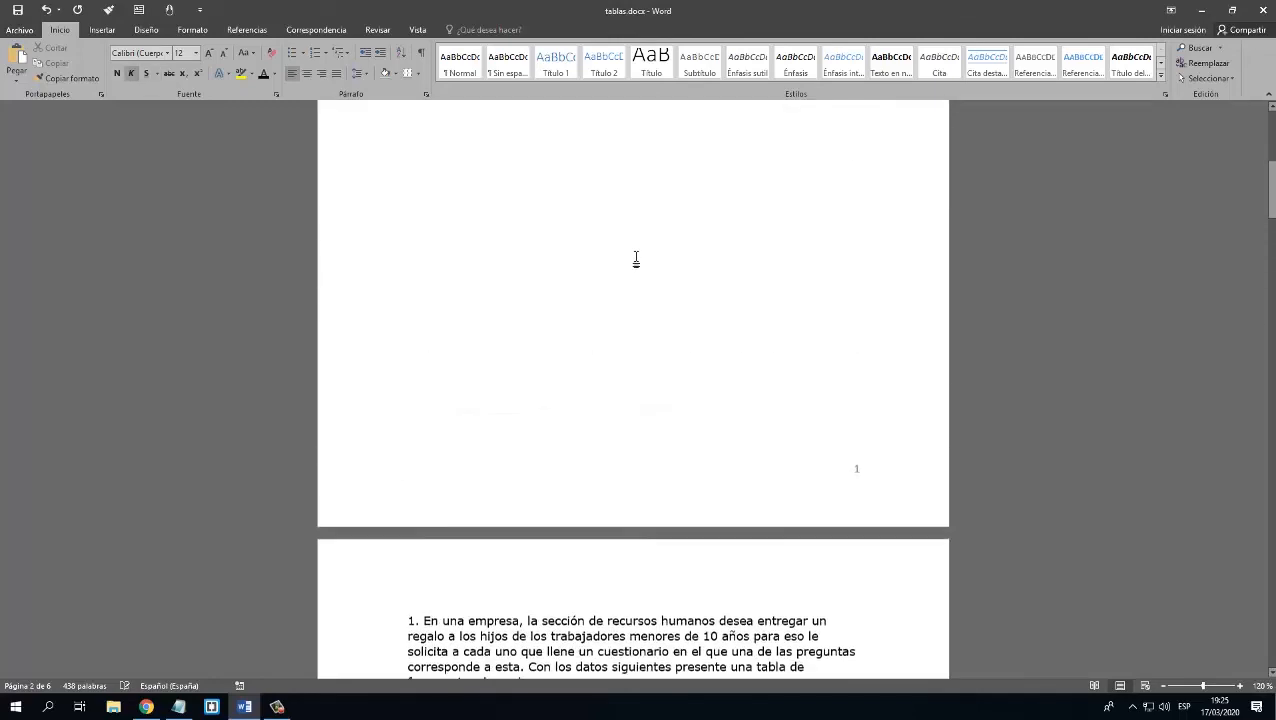
{"action": "left_click", "coordinate": [526, 341]}
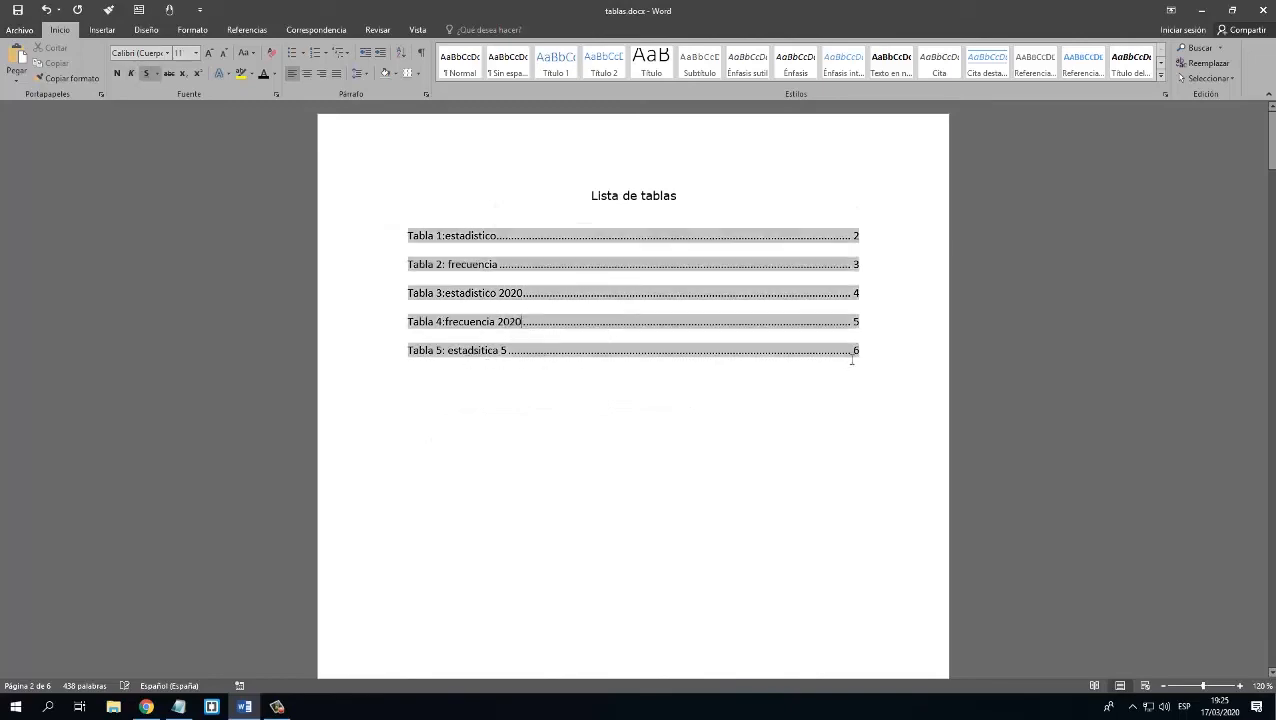
Step: Follow the Tabla 5 entry's link, check the page number below that table, and return to the list on the first page
{"action": "left_click", "coordinate": [498, 350], "text": "ctrl"}
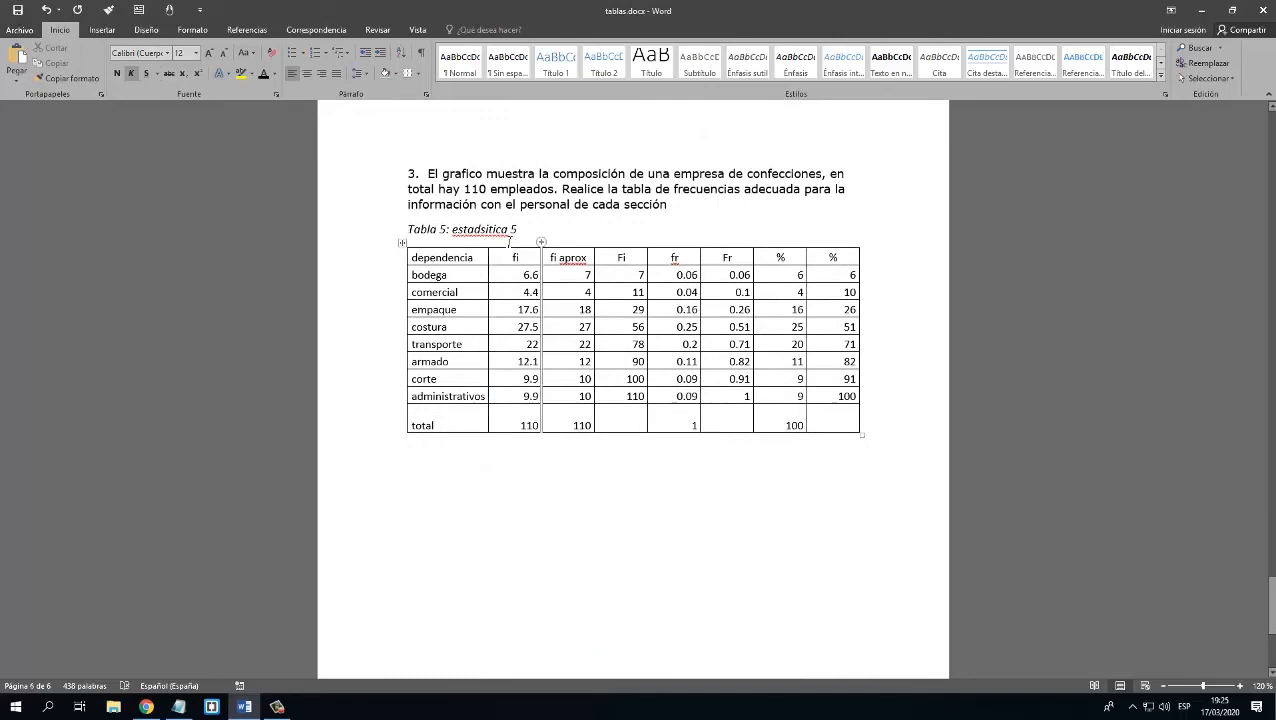
{"action": "scroll", "coordinate": [581, 381], "scroll_direction": "down", "scroll_amount": 5}
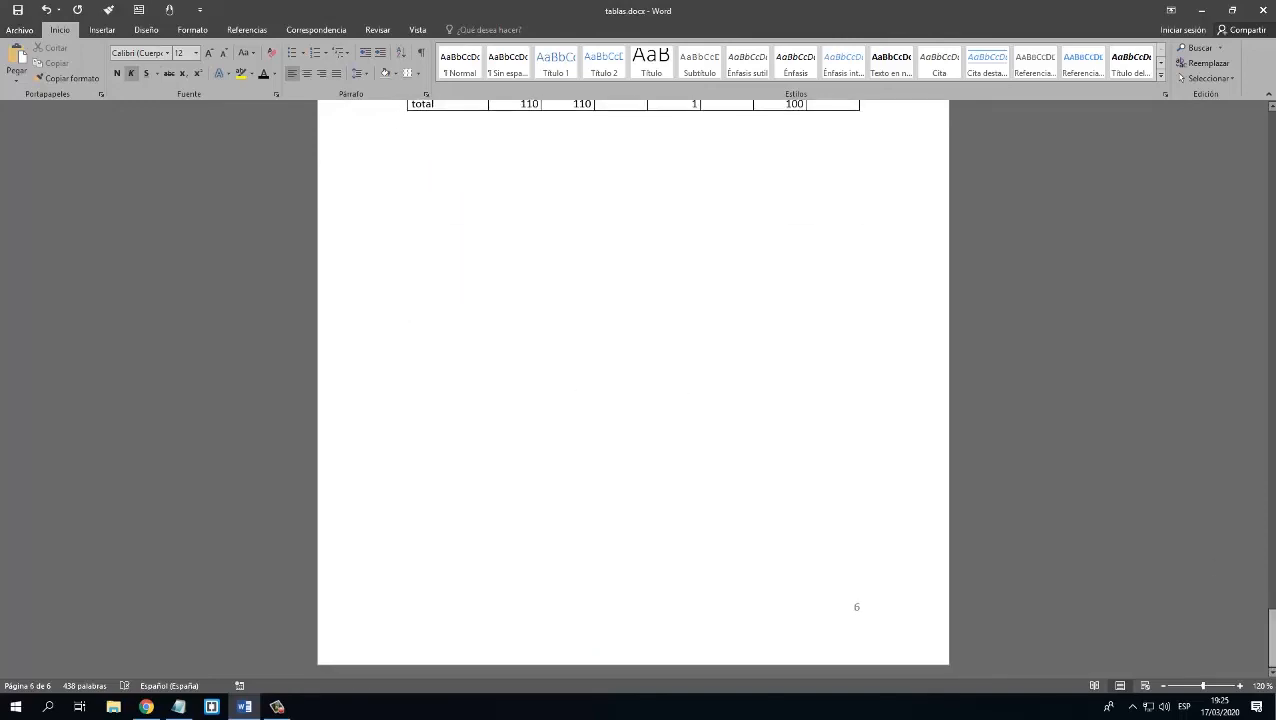
{"action": "left_click_drag", "start_coordinate": [1270, 636], "coordinate": [1204, 105]}
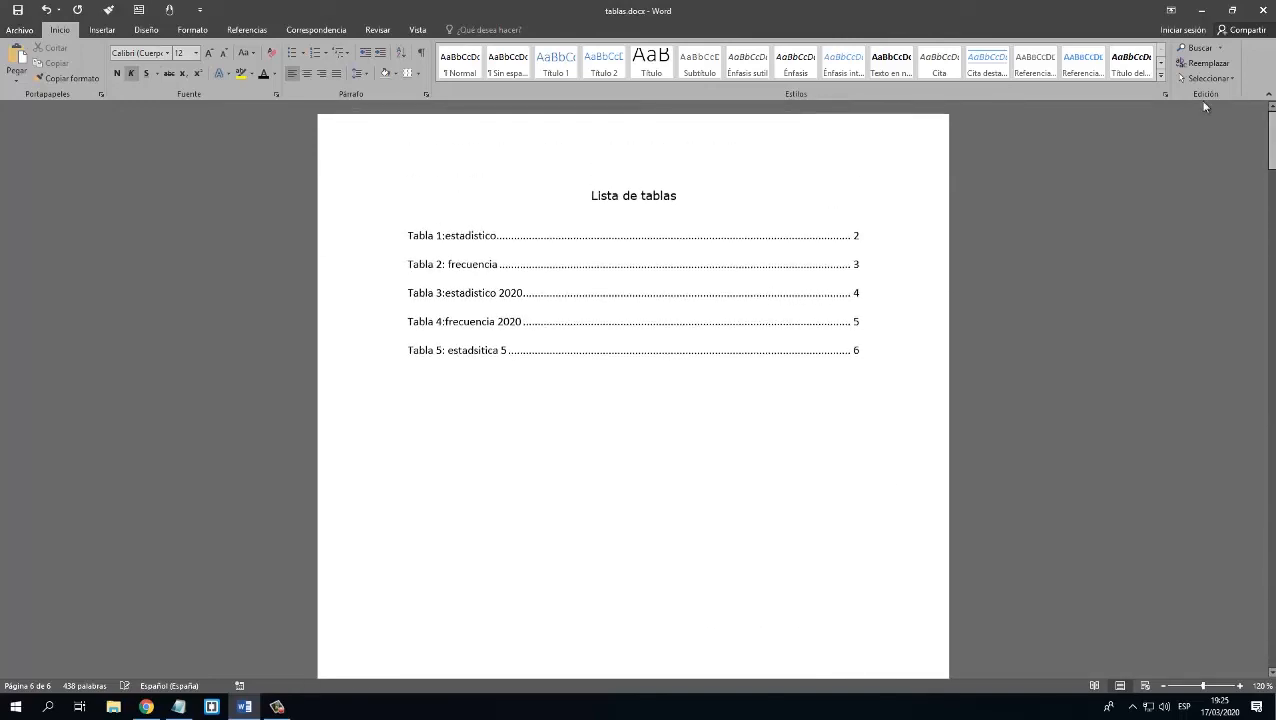
{"action": "left_click", "coordinate": [644, 208]}
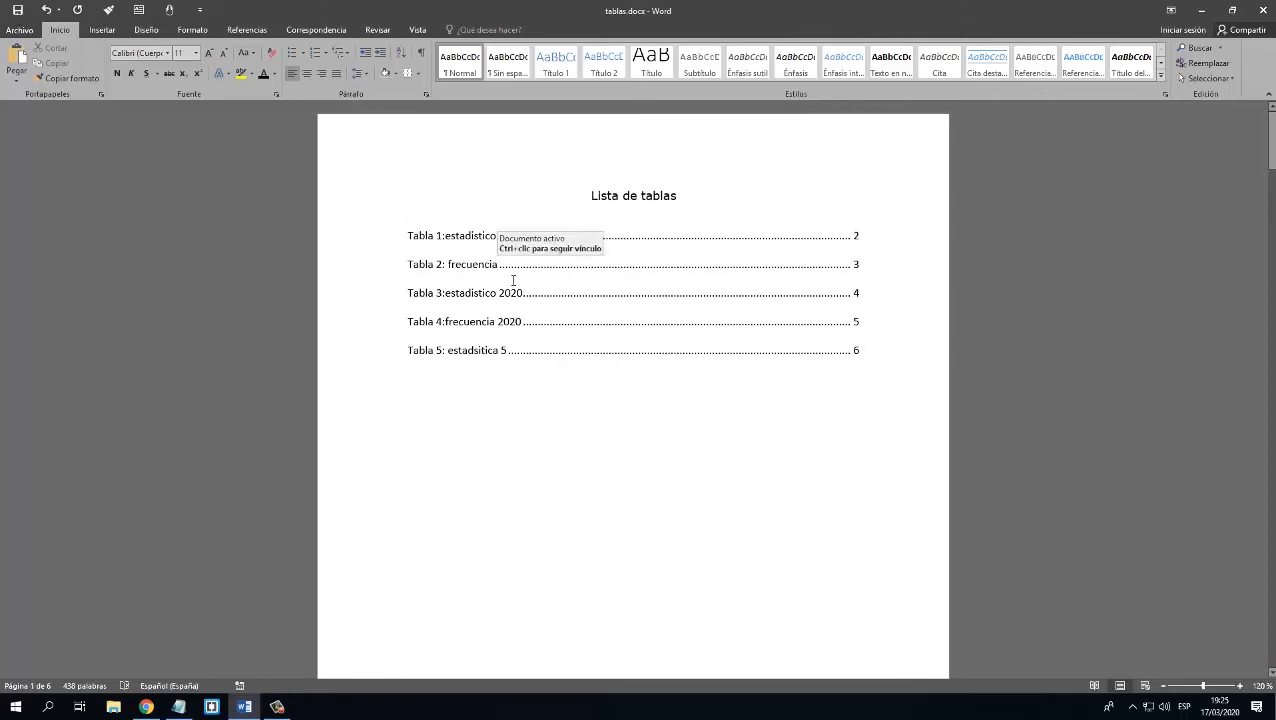